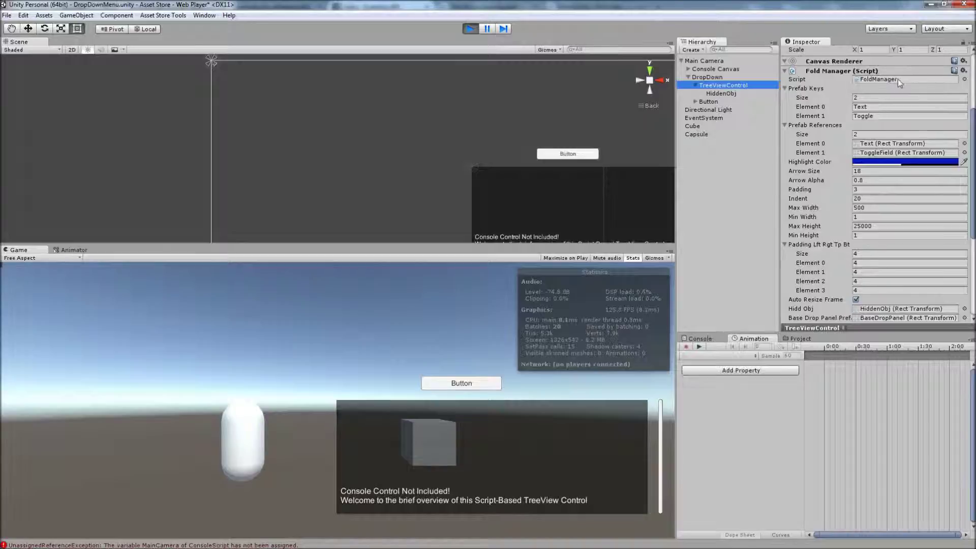
Review the Fold Manager script settings of TreeViewControl, from its prefab keys and references to its padding values
left_click(844, 71)
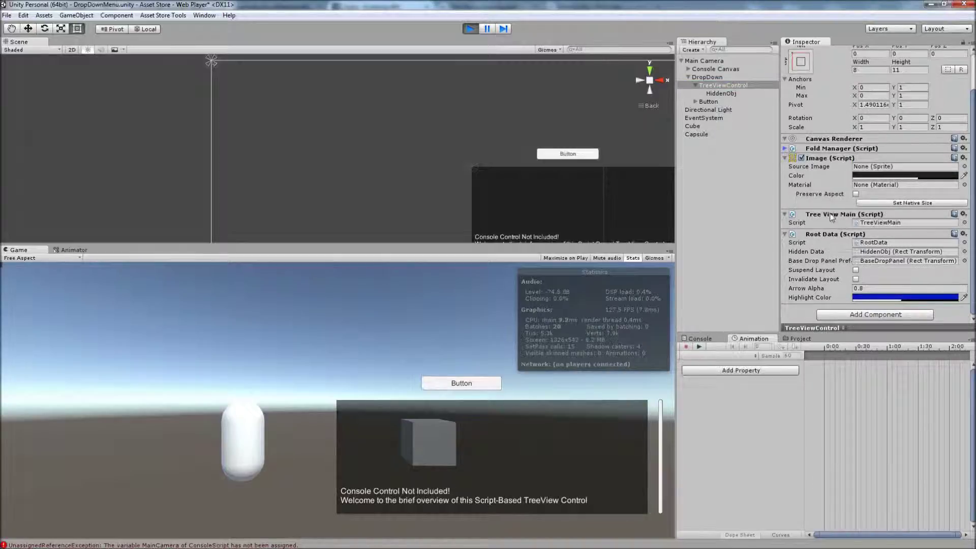
left_click(834, 148)
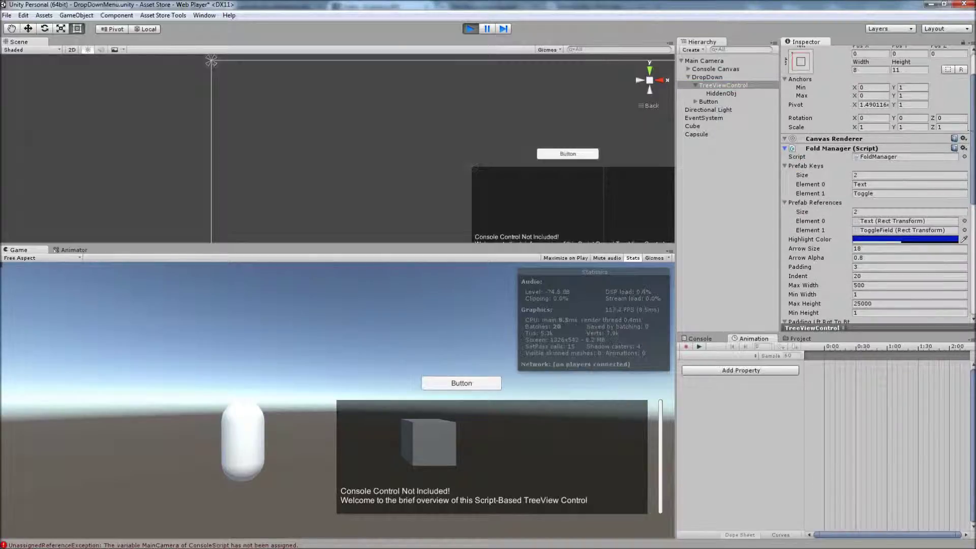
scroll(952, 135, "down", 5)
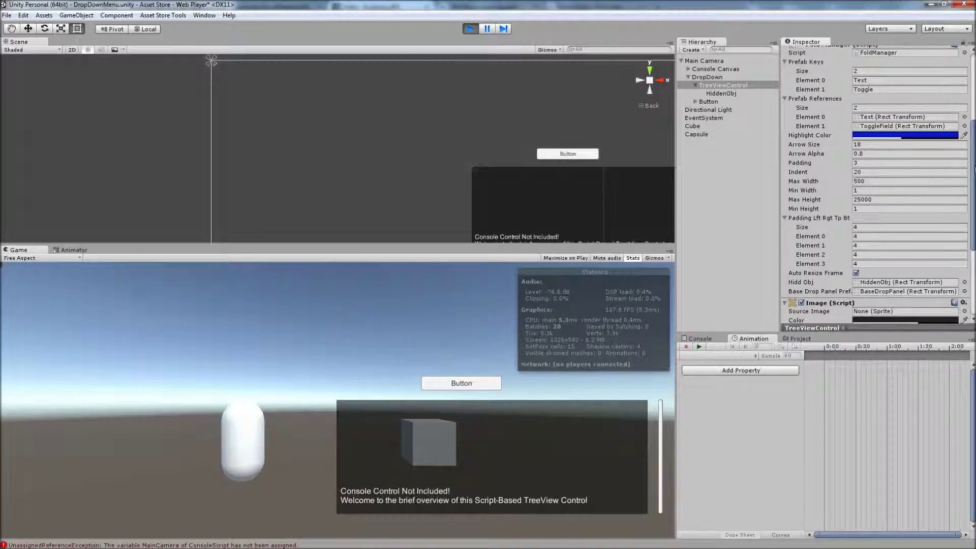
scroll(952, 135, "up", 1)
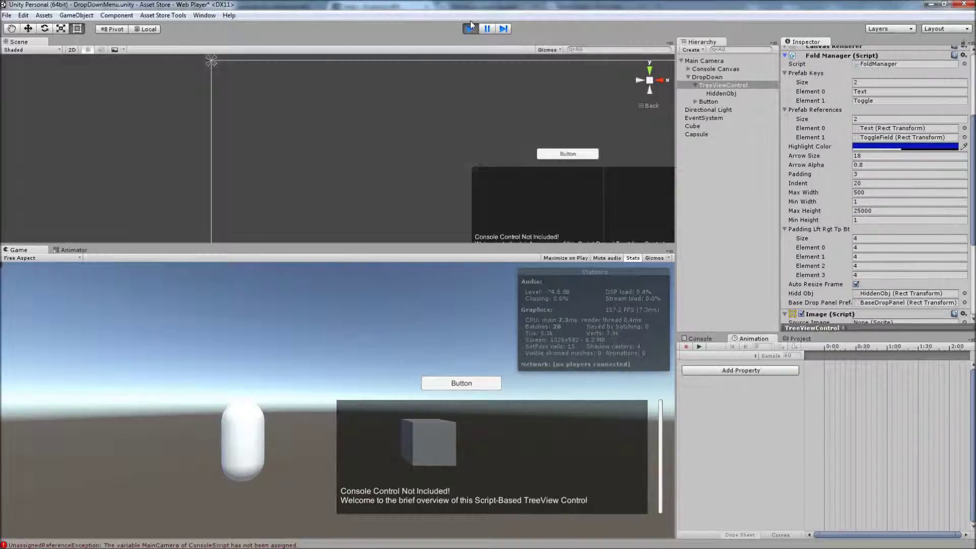
Stop play mode and, in MonoDevelop, add tvm.CreateObject("Sub1", new object[]{"This is a Text Object"}, "Text"); below the welcome message in Start(), saving TestScript.cs
left_click(471, 28)
key("alt+Tab")
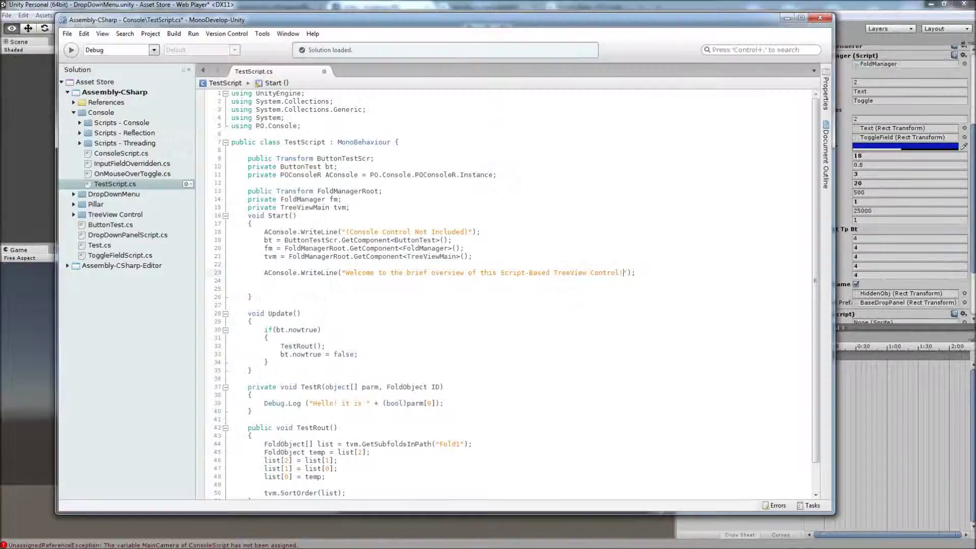
key("Down")
key("Return")
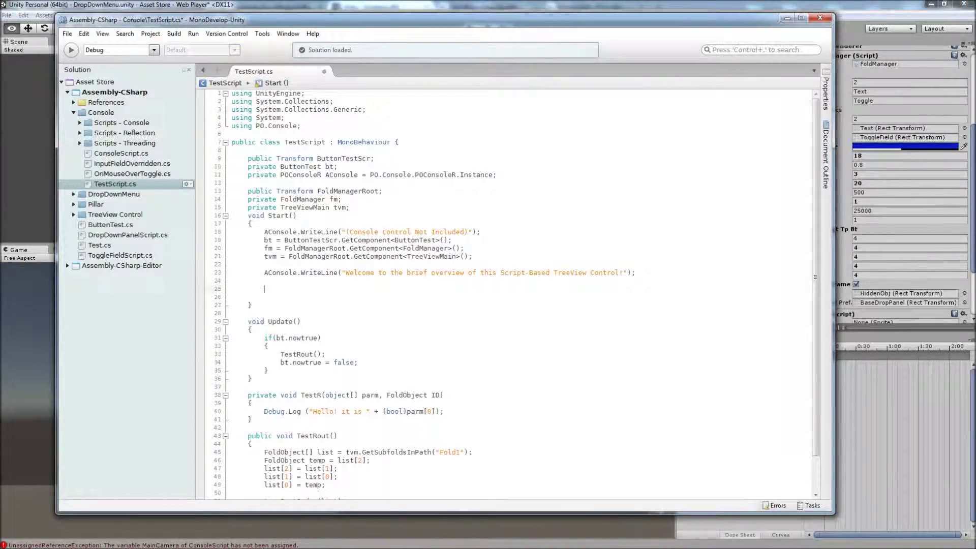
type("tvm")
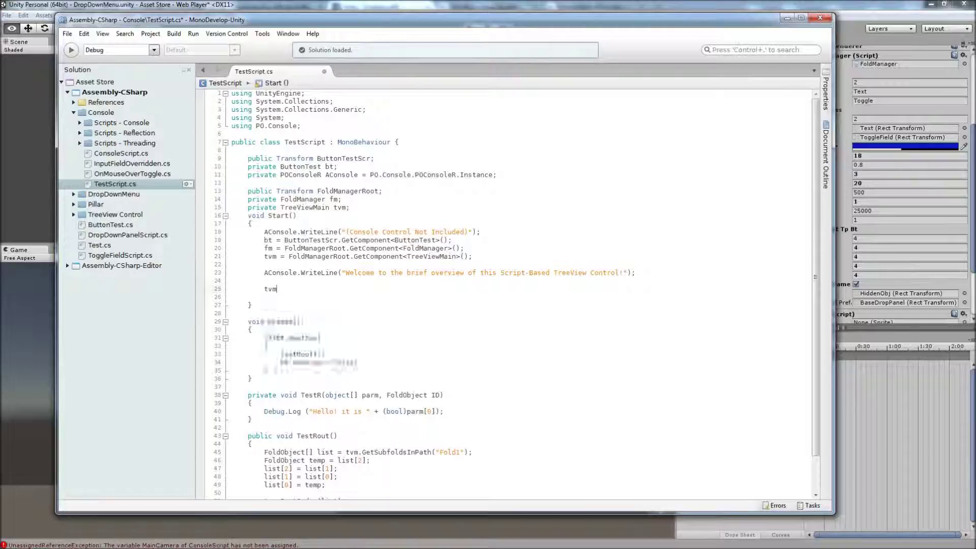
type(".CreateObject(\"Sub1")
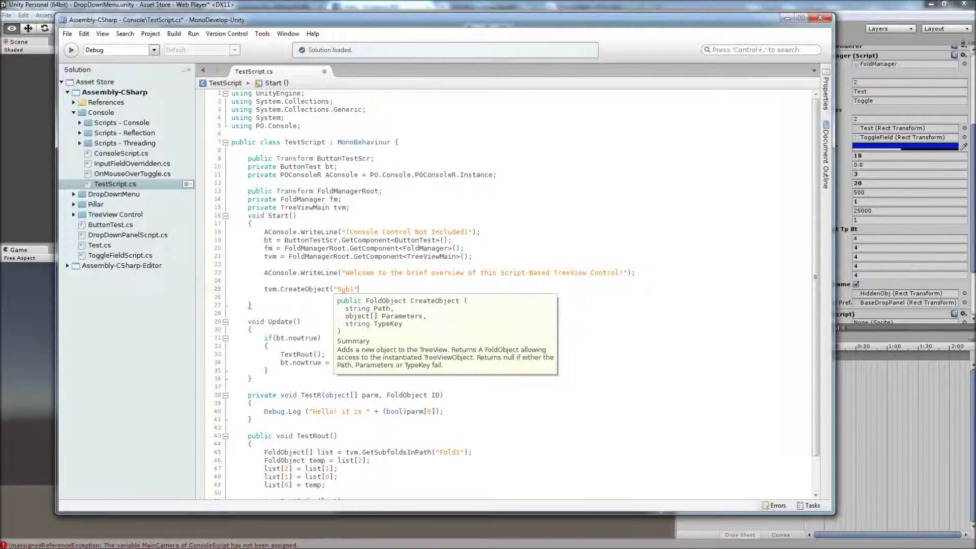
type(", new object[]{")
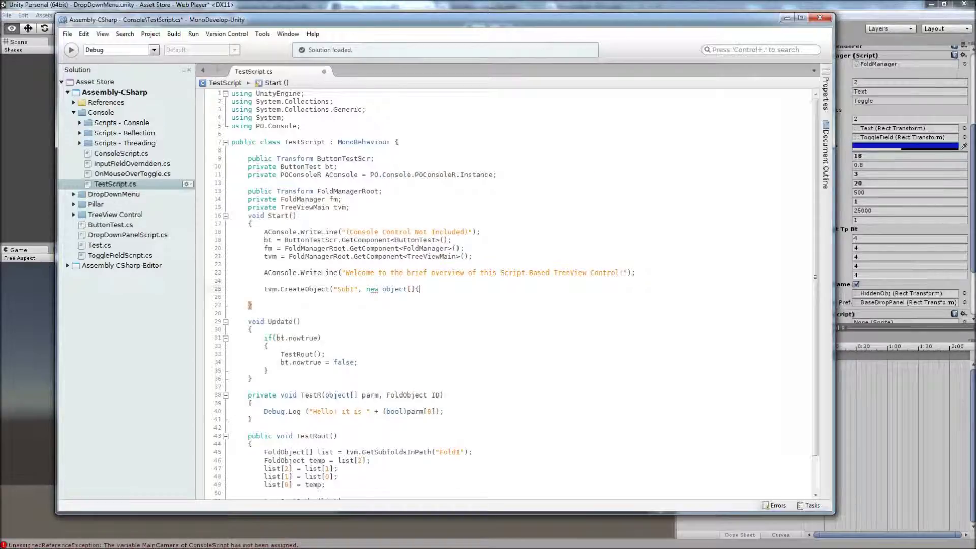
type("\"This is a Text Object\"}, ")
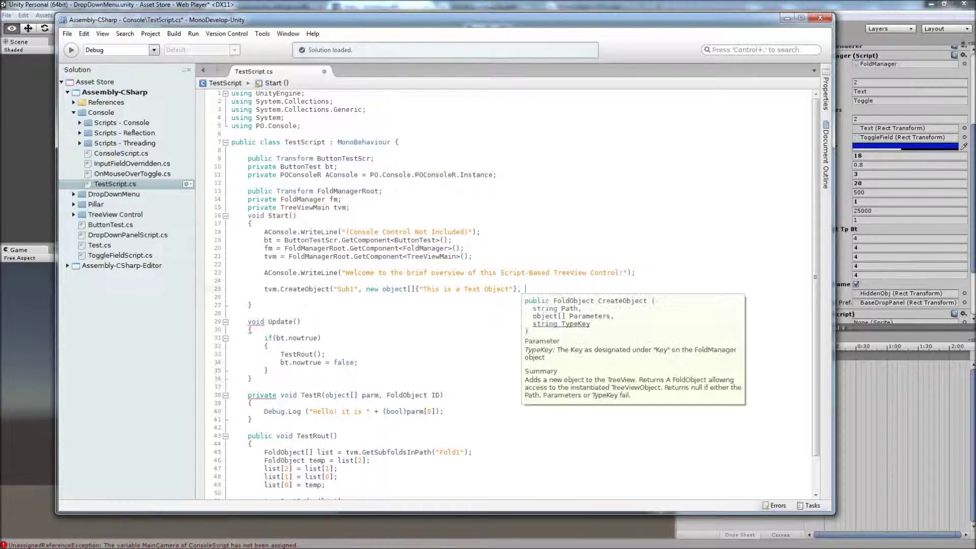
type("\"Text\");")
key("ctrl+s")
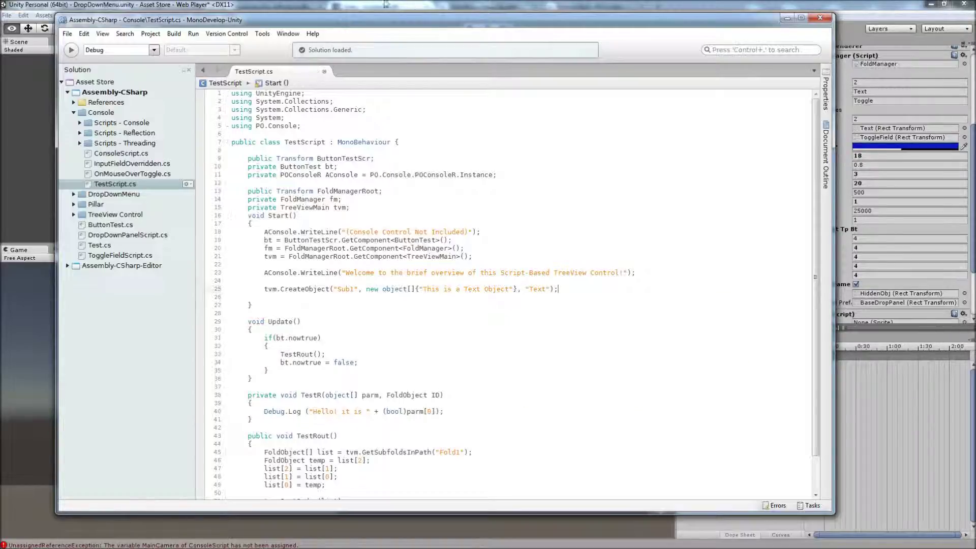
Run the scene in Unity to check the text object, slightly enlarge the tree view panel by its corner, and stop play mode
key("alt+Tab")
left_click(471, 29)
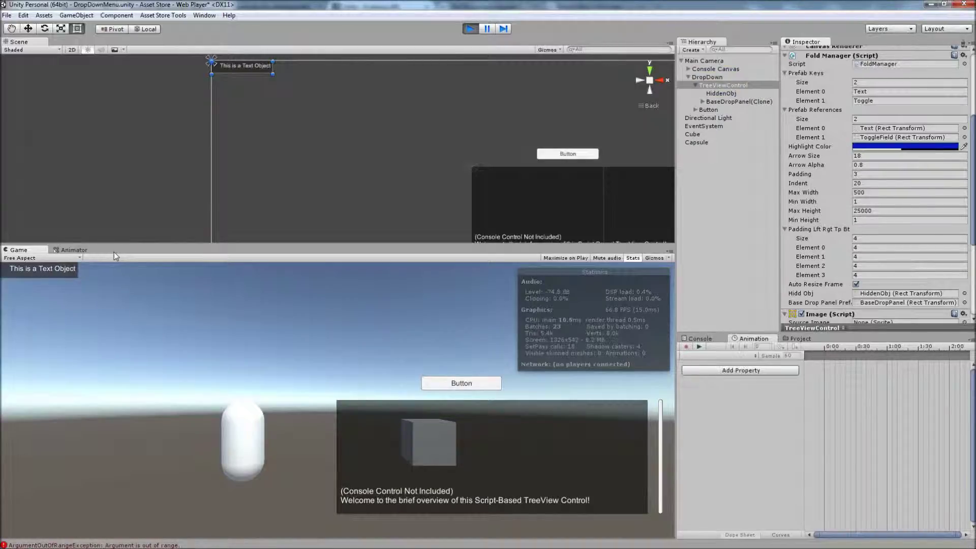
left_click_drag(272, 72, 274, 78)
left_click(467, 27)
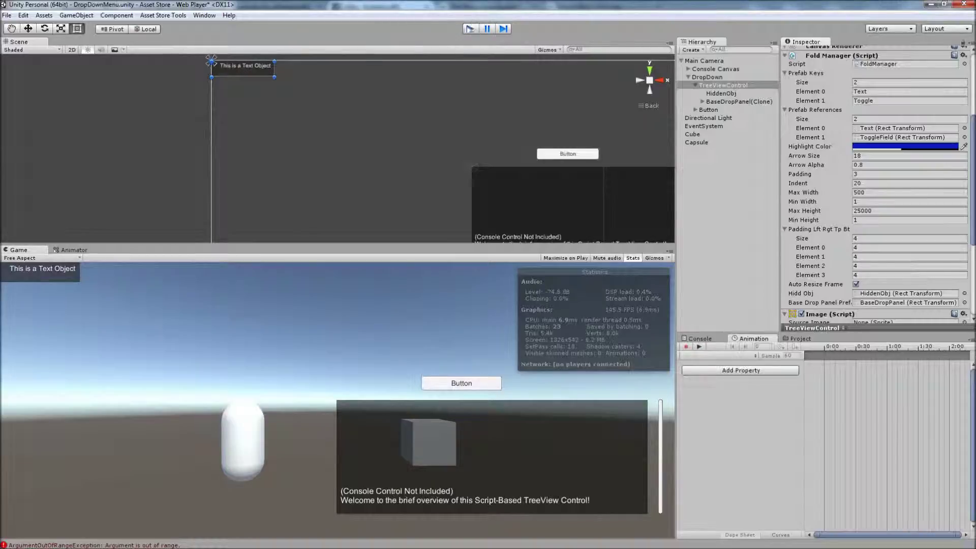
In MonoDevelop, add tvm.CreateObject("Sub2", new object[]{true, "This is a toggle"}, "Toggle"); below the Sub1 line and save the script
key("alt+Tab")
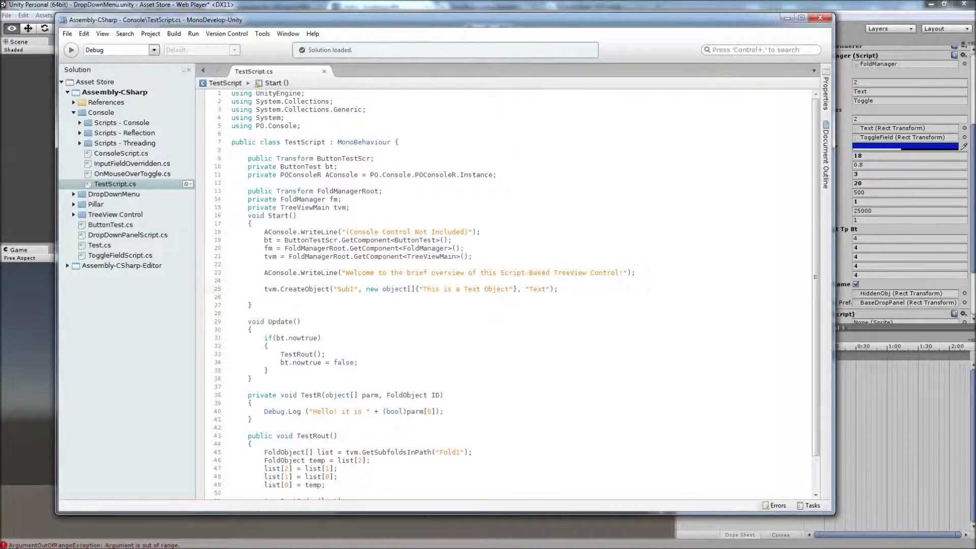
key("Return")
type("tvm.BroadcastMessage")
key("BackSpace")
key("BackSpace")
key("BackSpace")
key("BackSpace")
key("BackSpace")
key("BackSpace")
key("BackSpace")
key("BackSpace")
key("BackSpace")
key("BackSpace")
key("BackSpace")
key("BackSpace")
key("BackSpace")
key("BackSpace")
key("BackSpace")
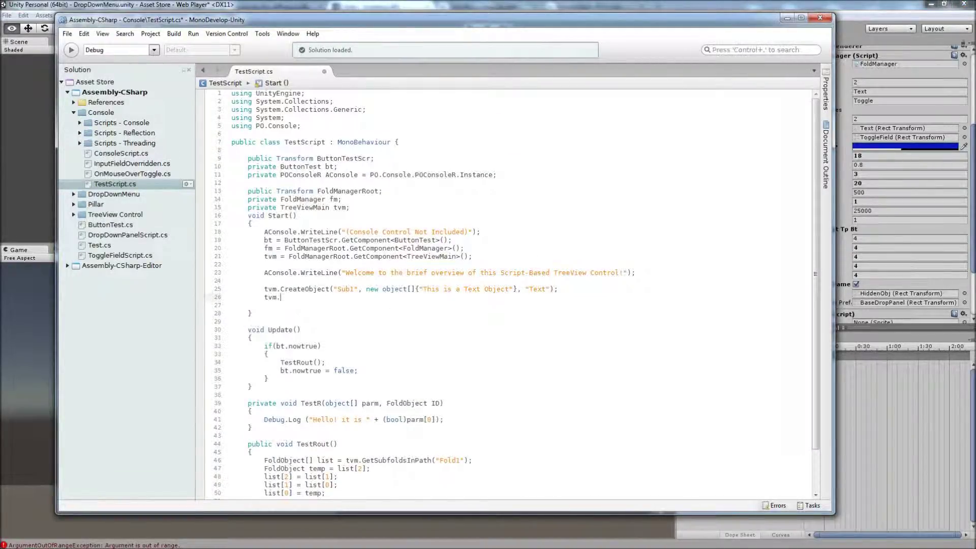
type("CreateObjec")
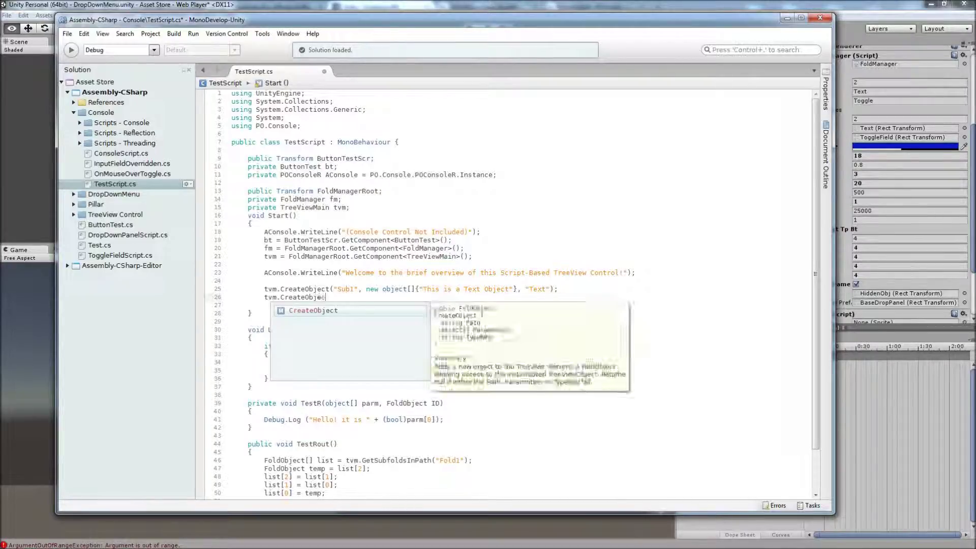
type("t(\"Sub2\", ")
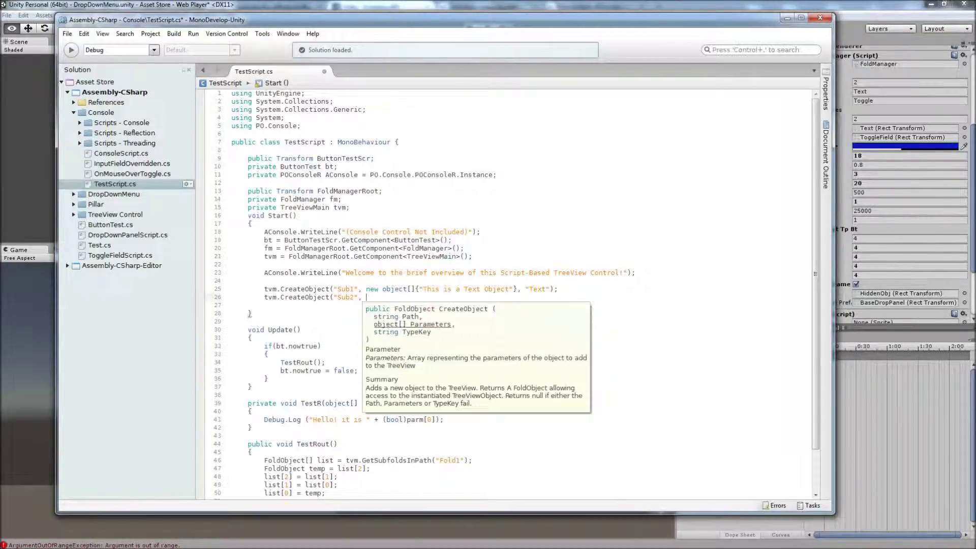
type("new object[]{true, ")
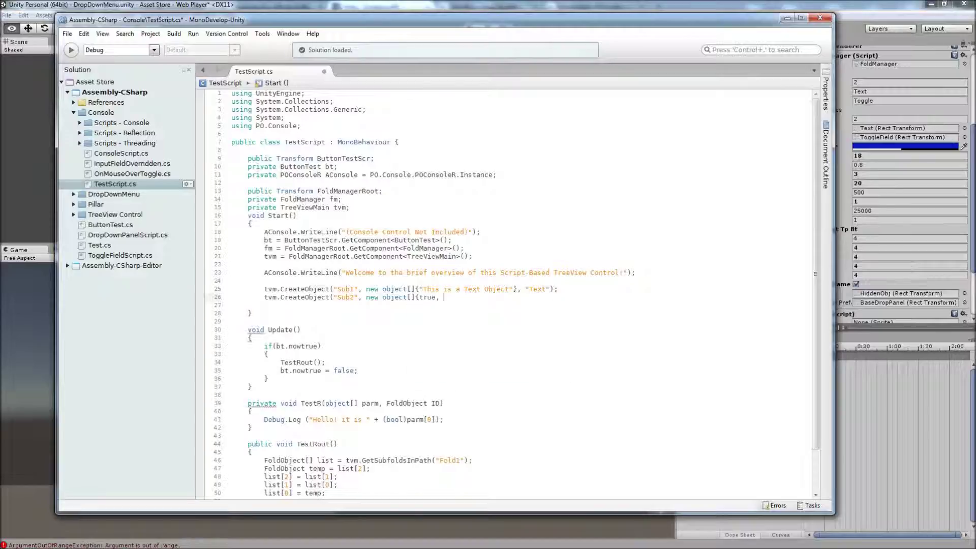
type("\"This is a toggle\"}, \"Toggle\");")
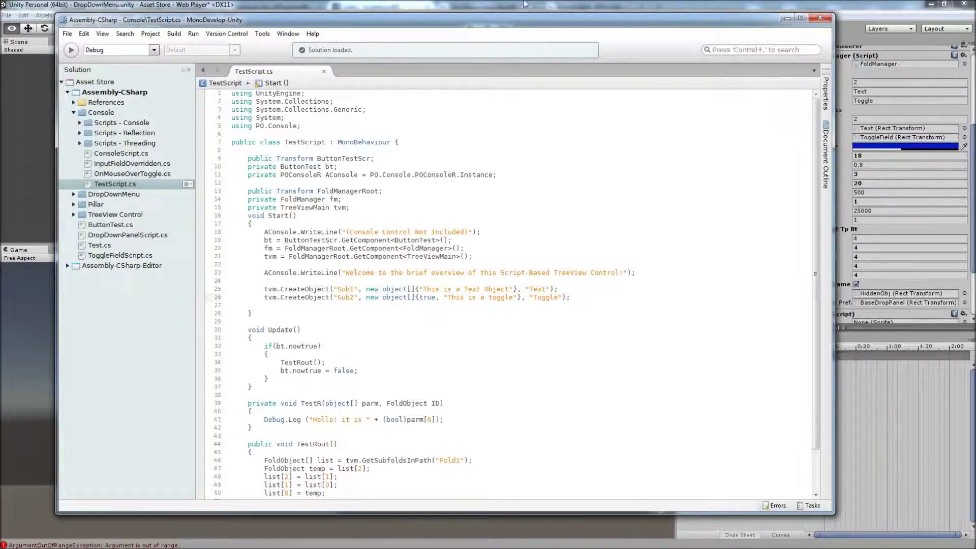
Run the scene in Unity to check the toggle entry in the tree view, and stop play mode
key("alt+Tab")
key("ctrl+p")
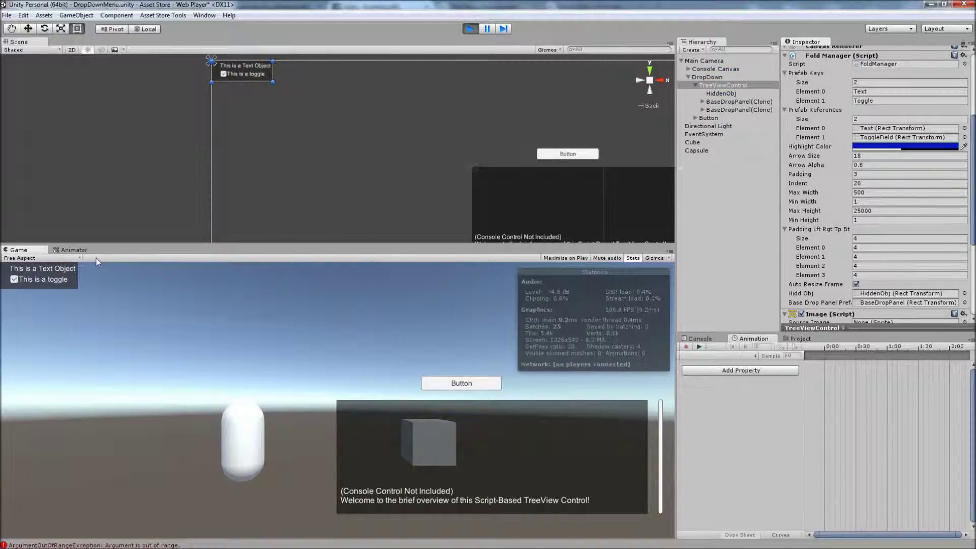
left_click(474, 30)
In MonoDevelop, add tvm.CreateObject("Sub1.SecondTier1", new object[]{"This is a subfold"}, "Text"); below the Sub2 line and save the script
key("alt+Tab")
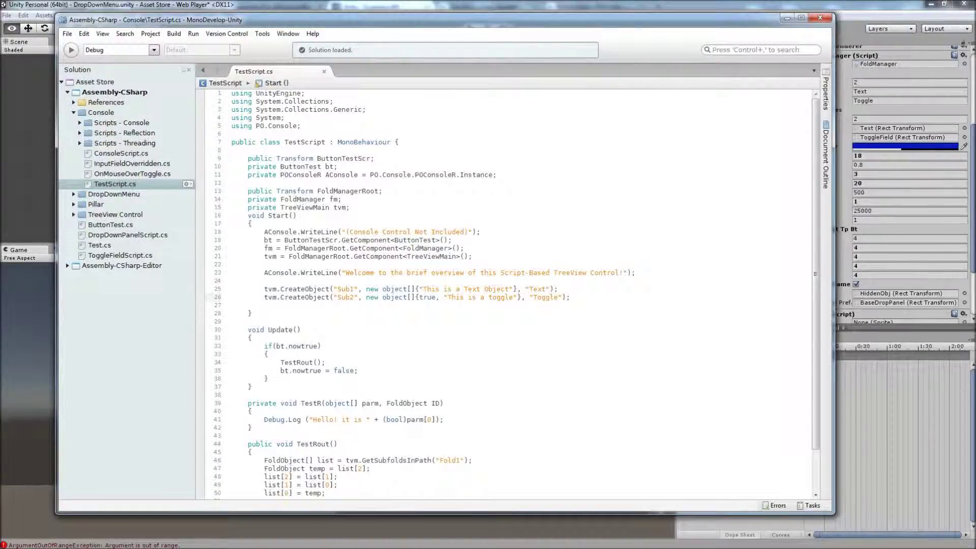
key("Return")
type("tvm.Cr")
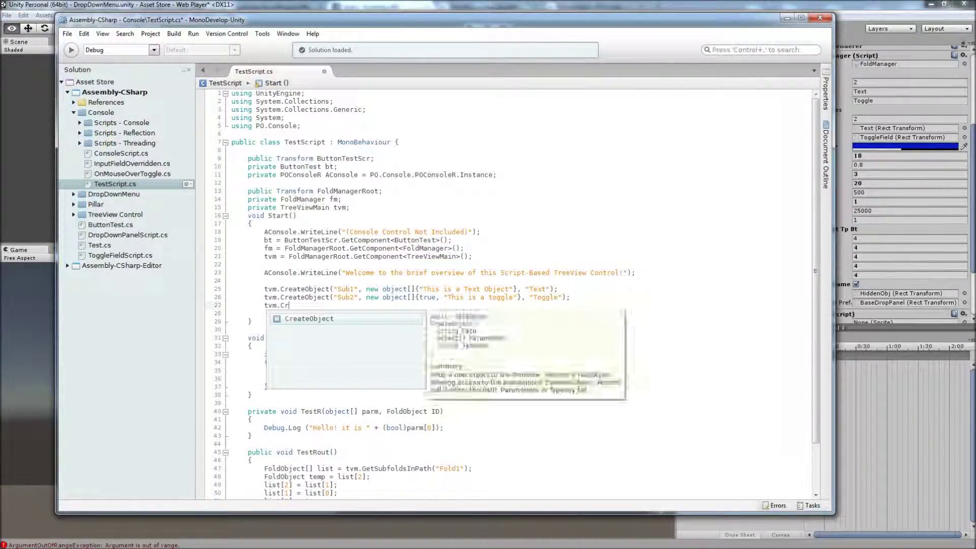
type("eateObject(\"Sub1.")
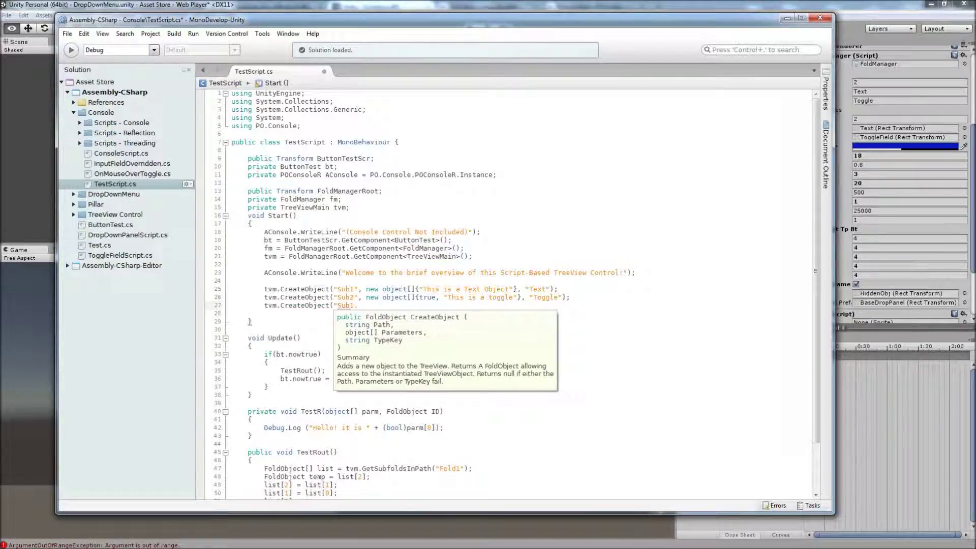
type("SecondTier1\", new object[]")
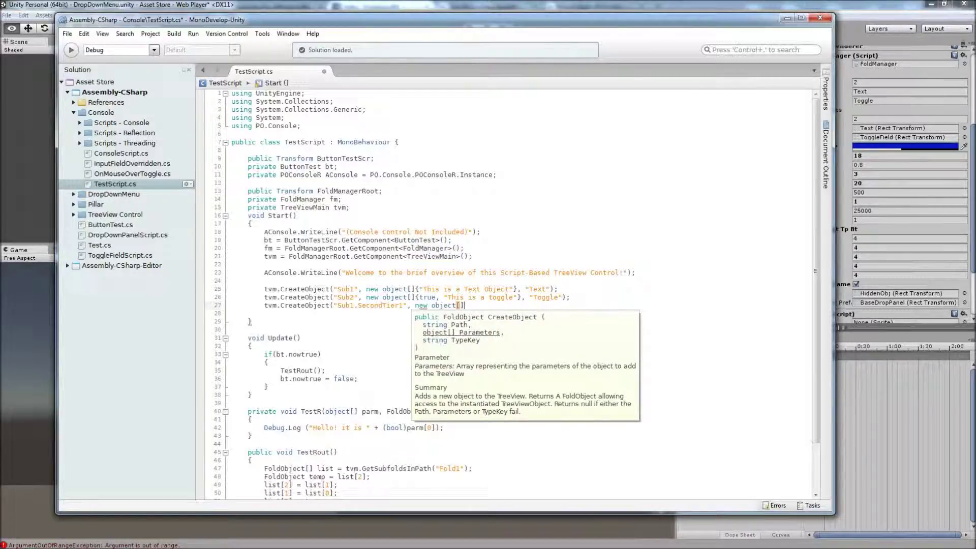
type("{\"This is a sub")
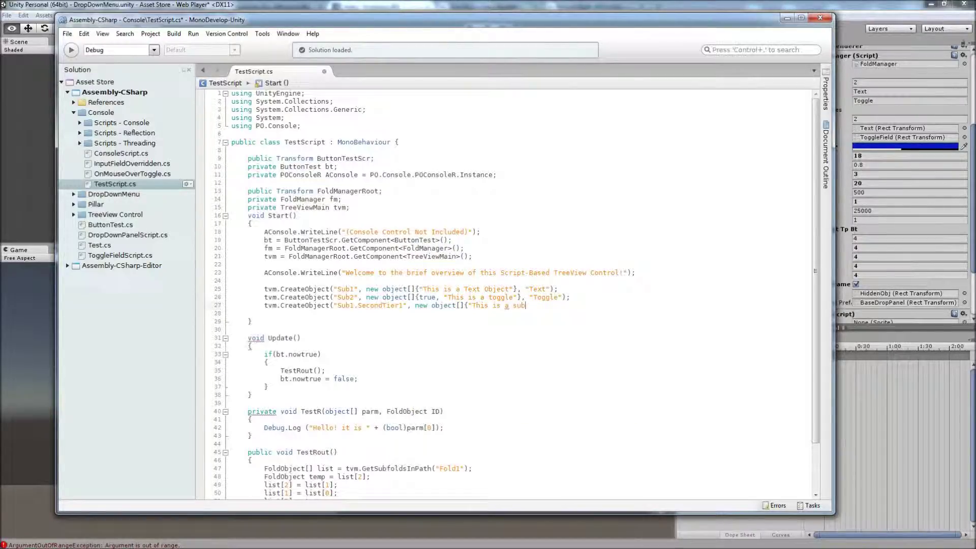
type("fold\"}, \"Text\");")
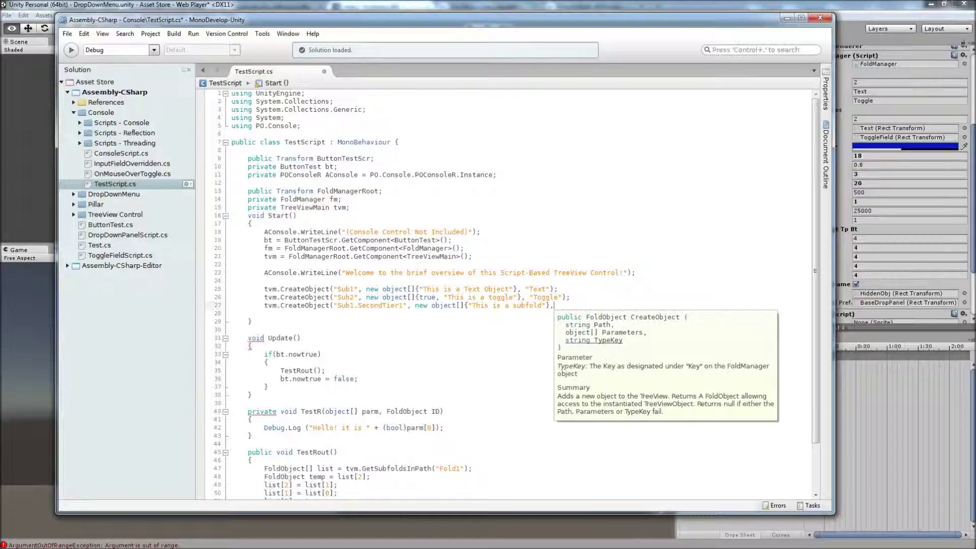
key("ctrl+s")
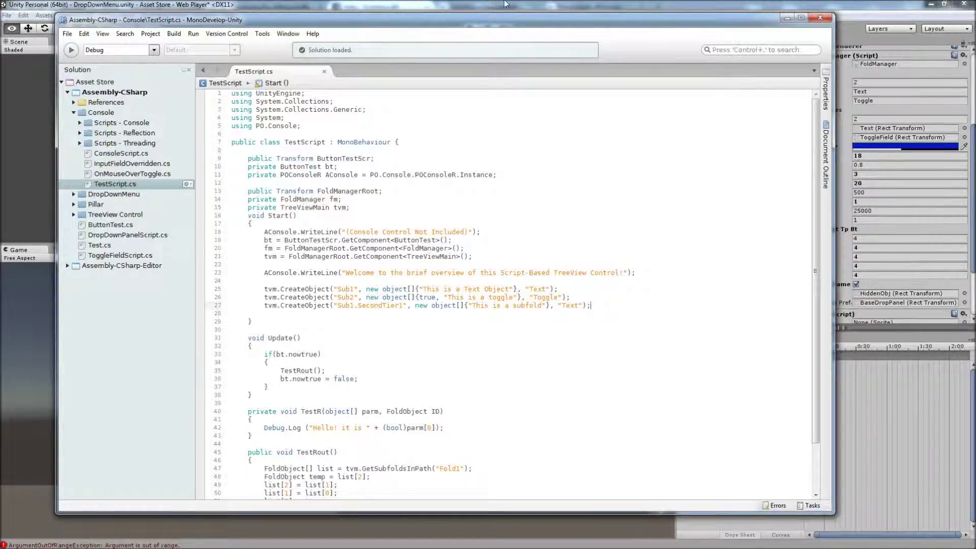
Run the scene in Unity, test expanding and collapsing the "This is a Text Object" fold, and stop play mode
left_click(503, 4)
left_click(469, 29)
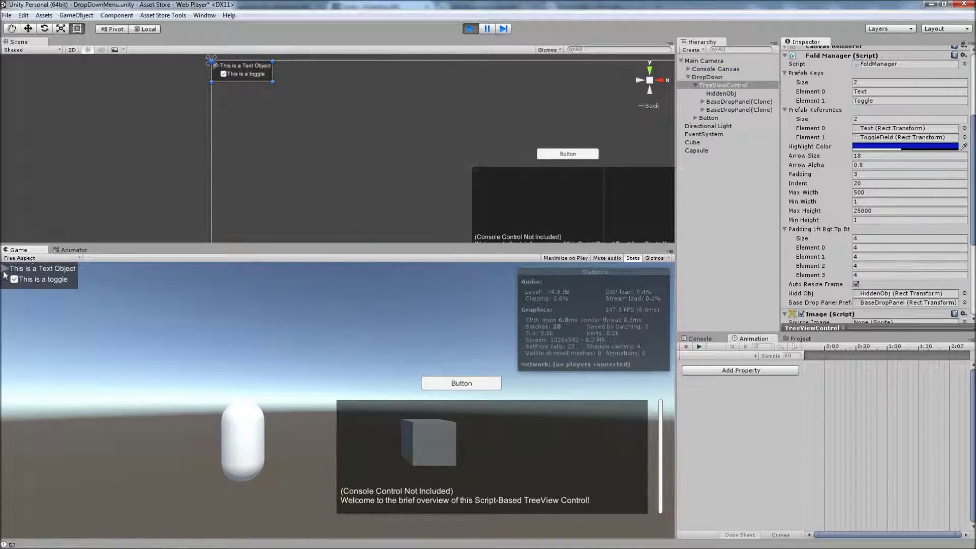
left_click(4, 271)
left_click(4, 270)
left_click(4, 270)
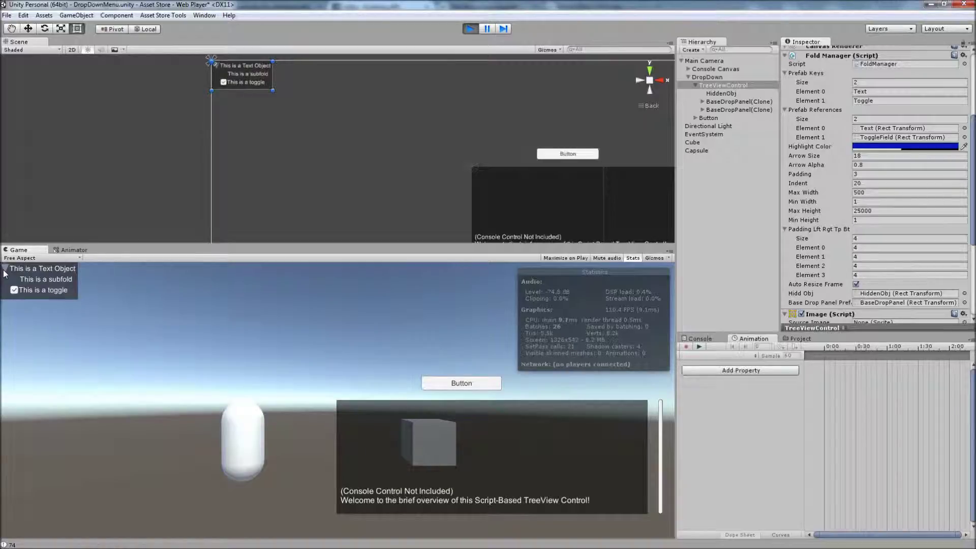
left_click(4, 270)
left_click(470, 29)
In MonoDevelop, add tvm.CreateObject("Sub1.SecondTier2", new object[]{"They all must have unique paths"}, "Text"); below the SecondTier1 line and save the script
key("alt+Tab")
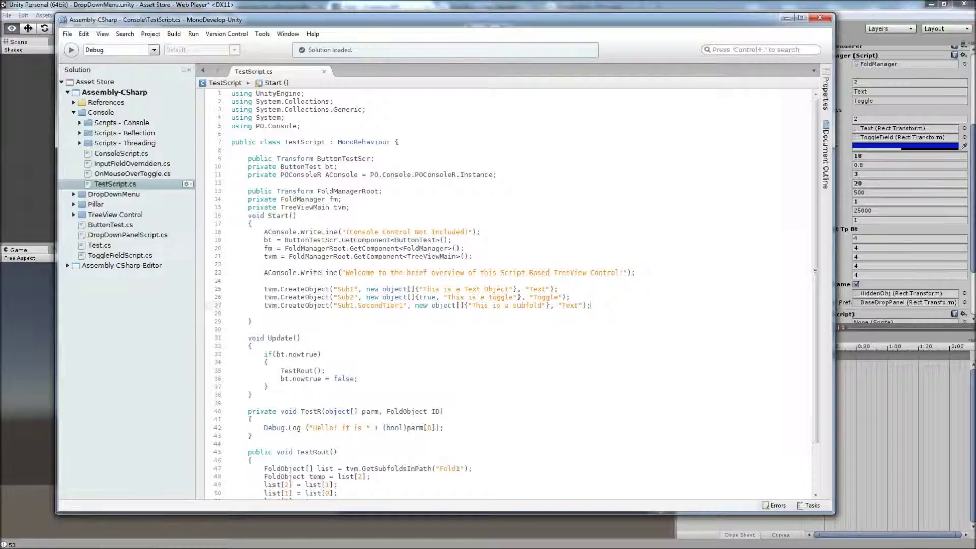
key("Return")
type("tvm.CreateObject(")
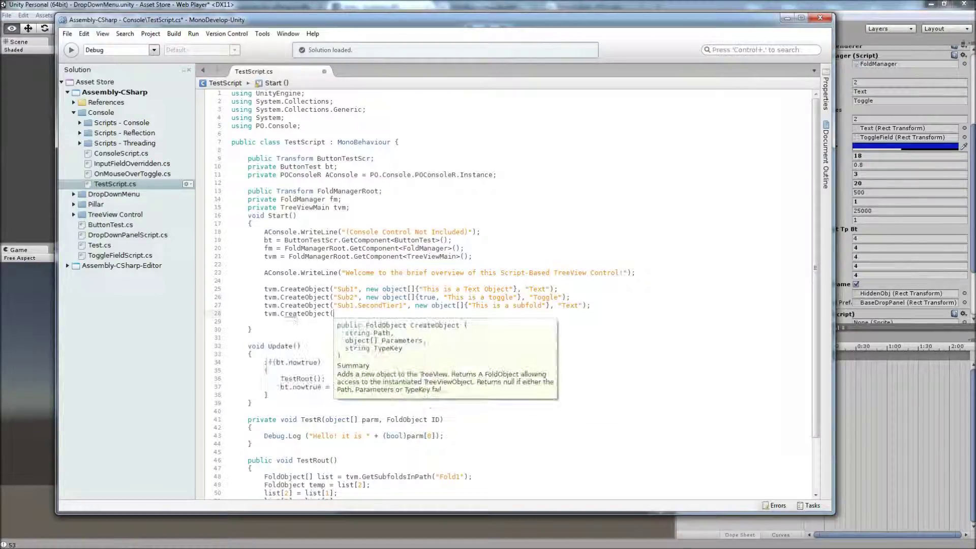
type("\"SSb1.SecondTier2\", new object[]{\"")
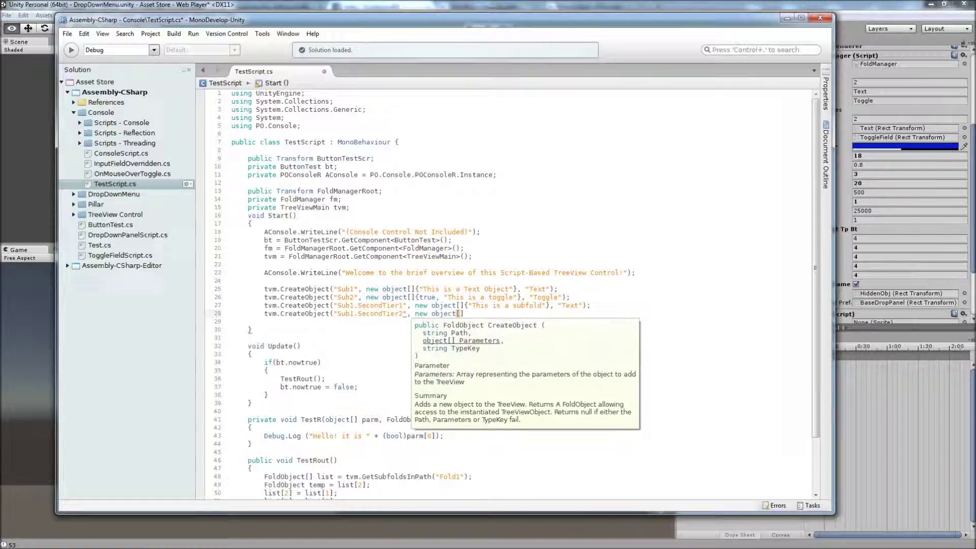
type("They all must have unique paths")
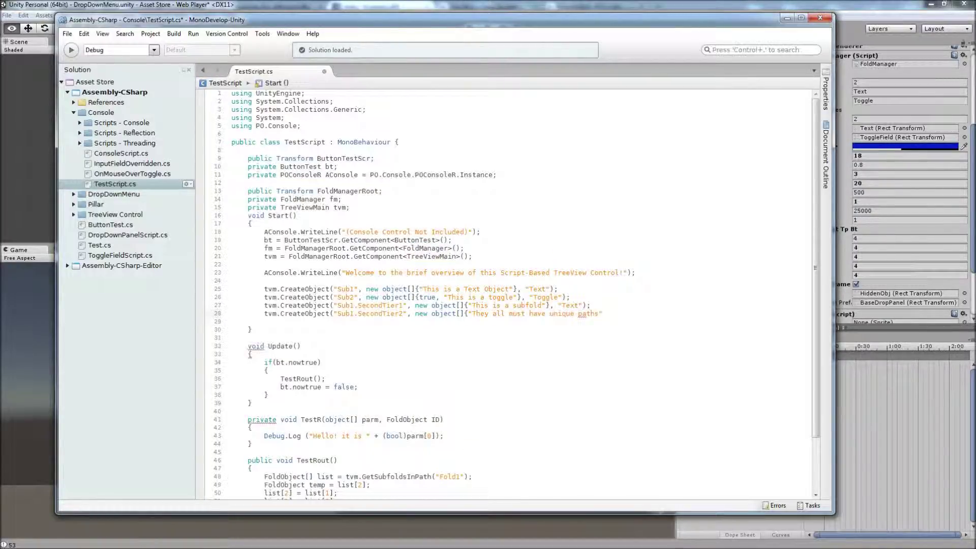
type("\"}, \"Text\");")
key("ctrl+s")
Run the scene in Unity and expand and collapse the "This is a Text Object" fold to check both subfolds
left_click(516, 3)
left_click(470, 29)
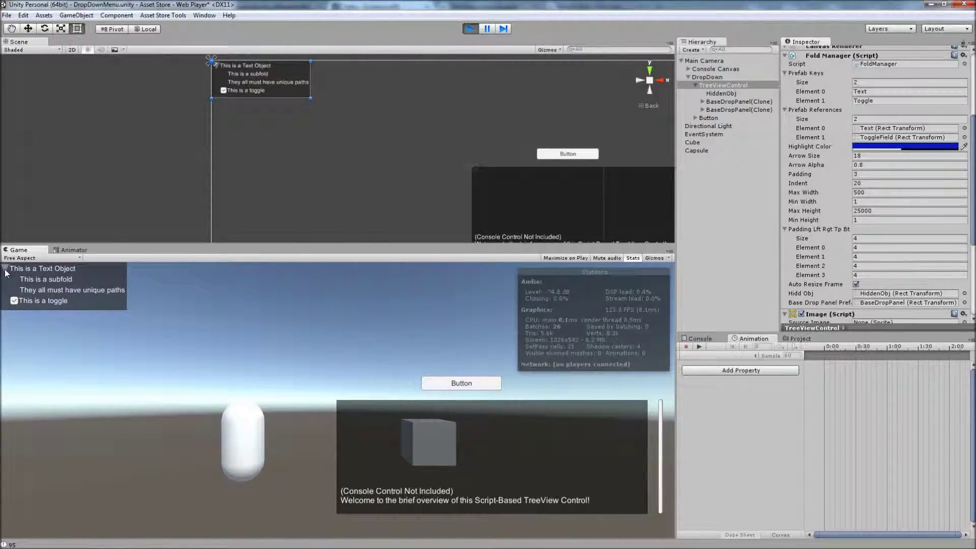
left_click(6, 270)
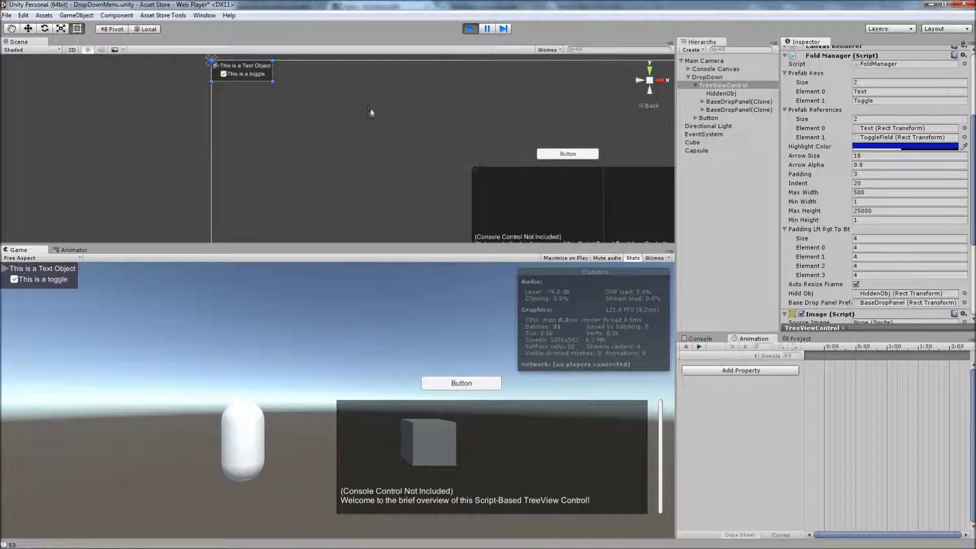
Set the Fold Manager's Arrow Size to 50, then test expanding and collapsing the "This is a Text Object" fold in play mode
left_click(471, 29)
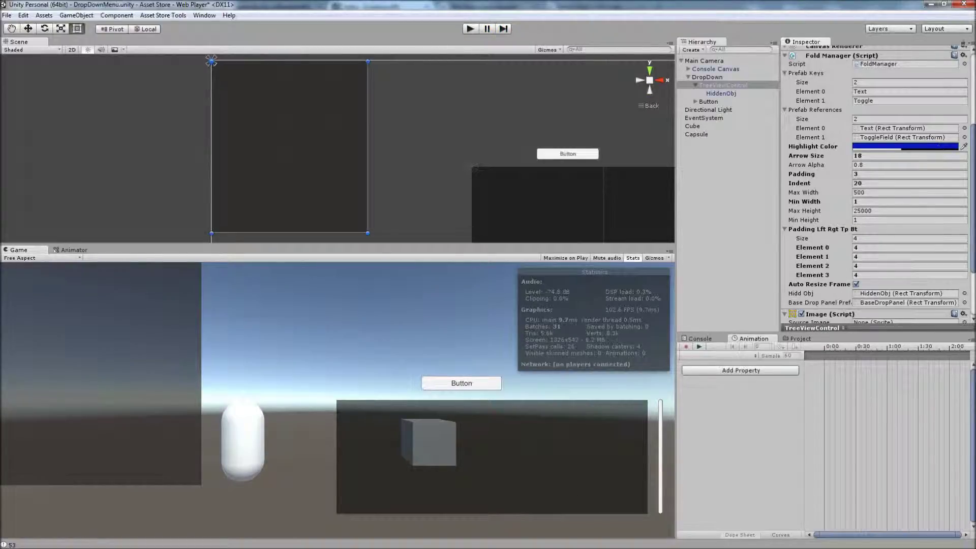
left_click(859, 156)
left_click(470, 29)
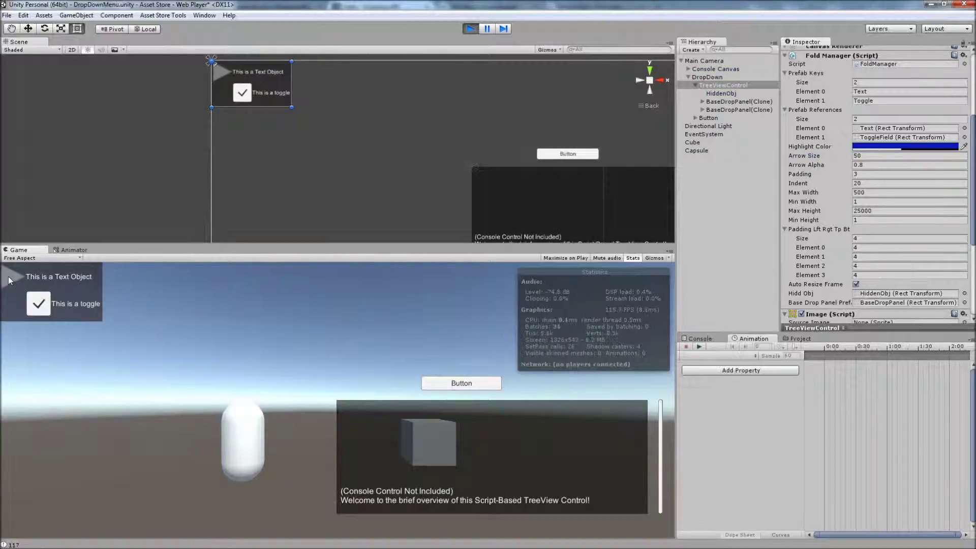
left_click(8, 277)
left_click(10, 276)
left_click(10, 276)
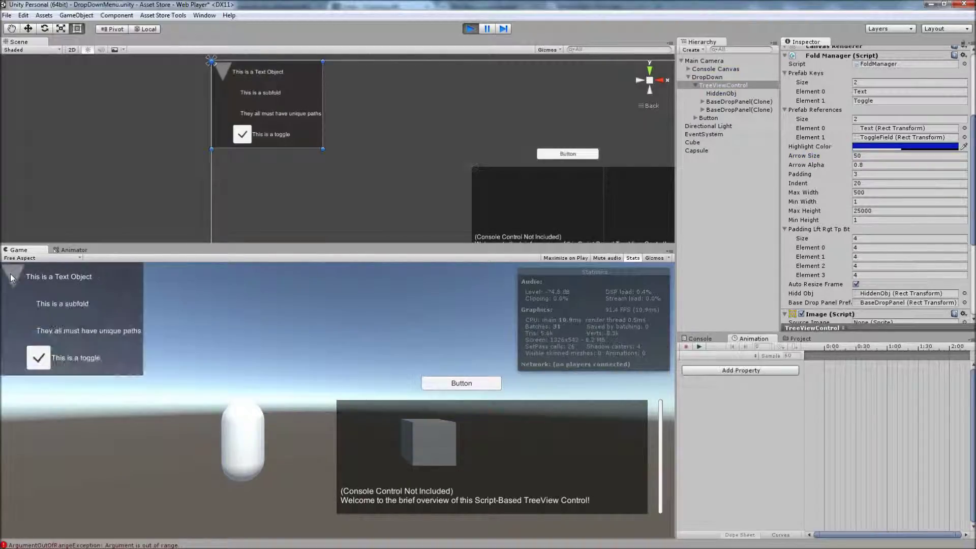
left_click(11, 277)
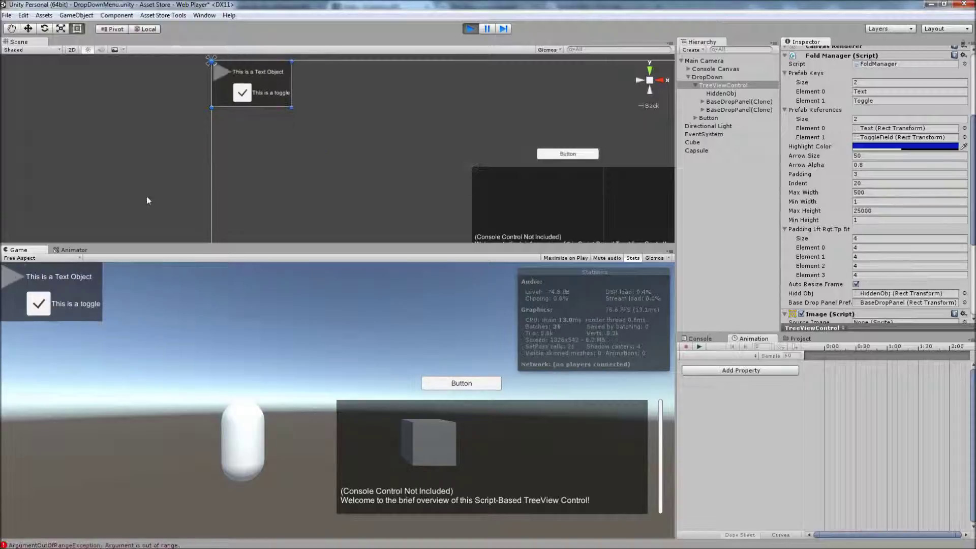
left_click(470, 28)
Set Arrow Size and Padding to 20 in the Fold Manager and check the expanded fold in play mode
left_click(859, 155)
key("Tab")
key("Tab")
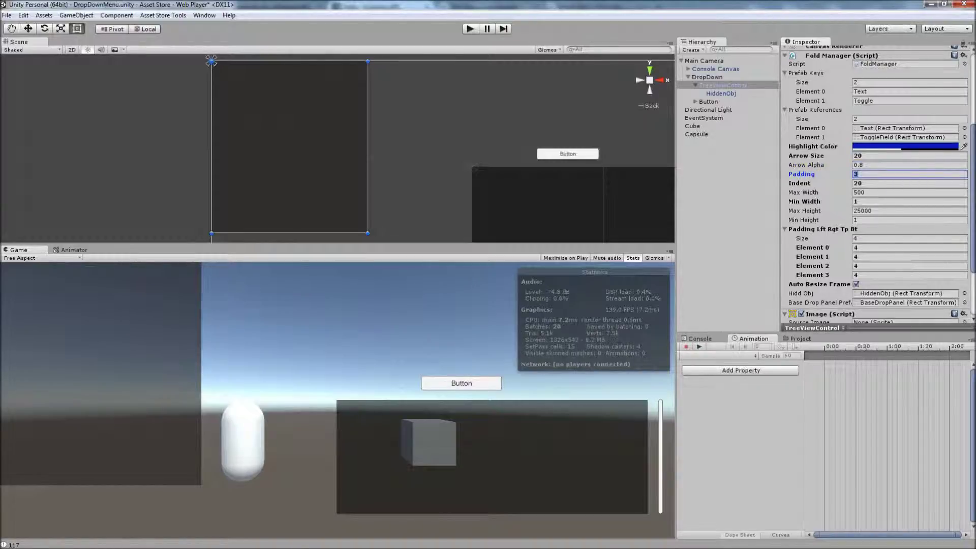
left_click(470, 29)
left_click(7, 273)
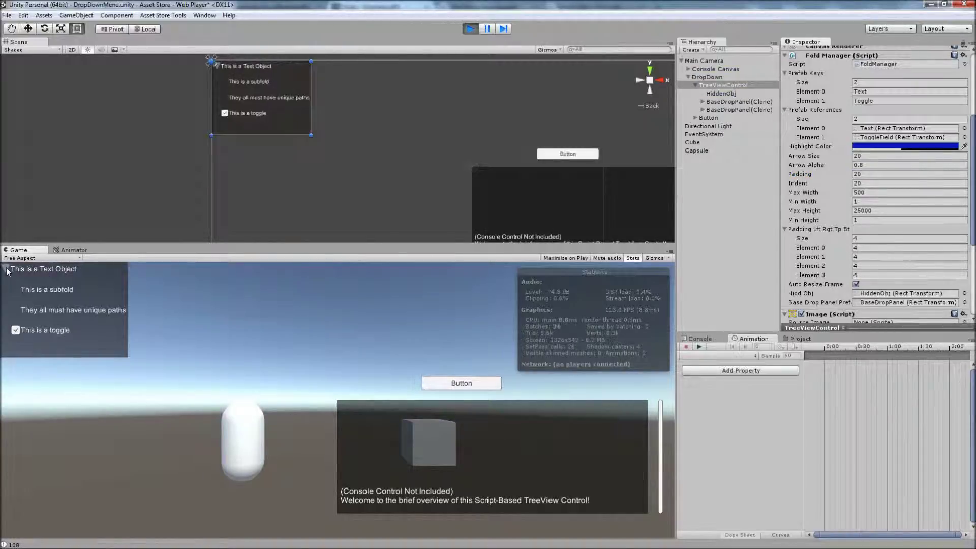
left_click(470, 29)
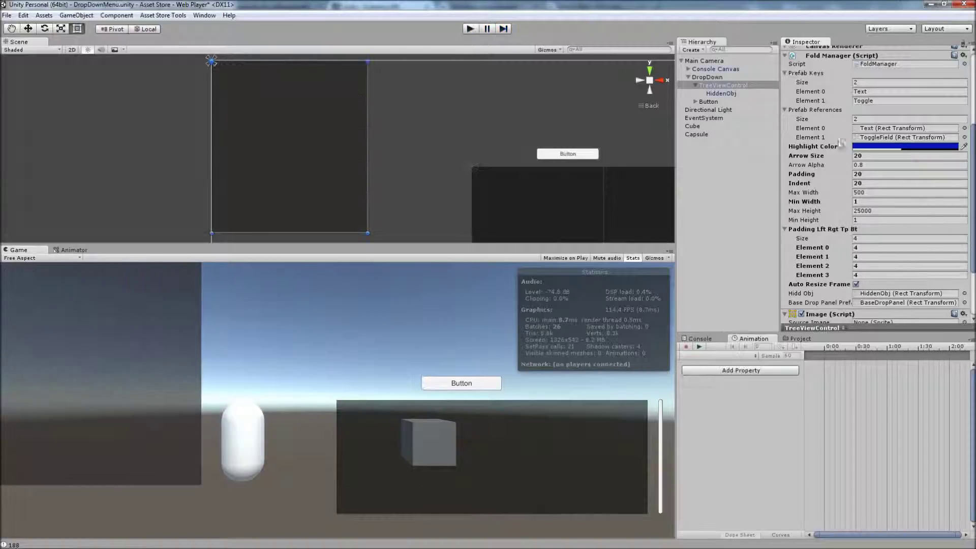
Set all four Padding Lft Rgt Tp Bt elements to 20 and test the fold in play mode
left_click(887, 248)
left_click(858, 257)
type("20")
key("Tab")
type("20")
key("Tab")
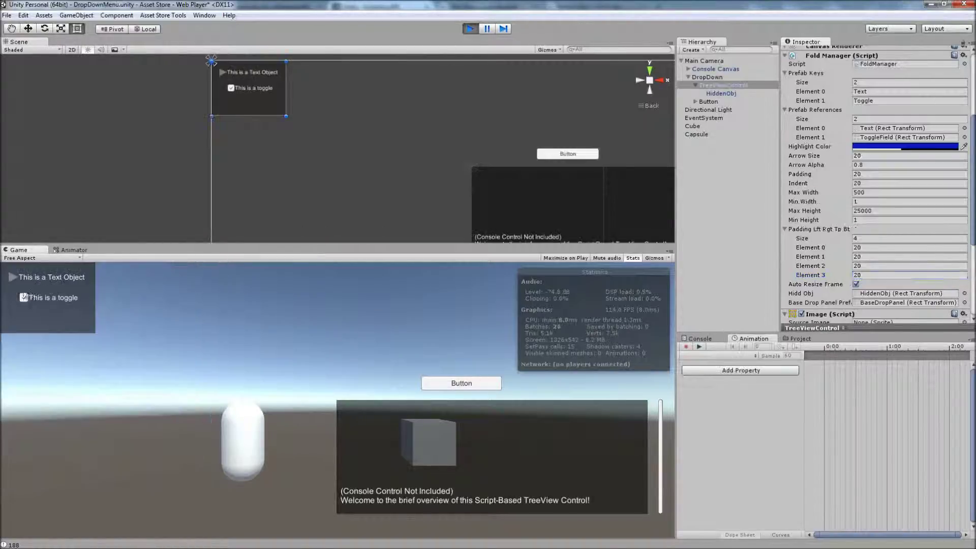
left_click(13, 277)
left_click(13, 277)
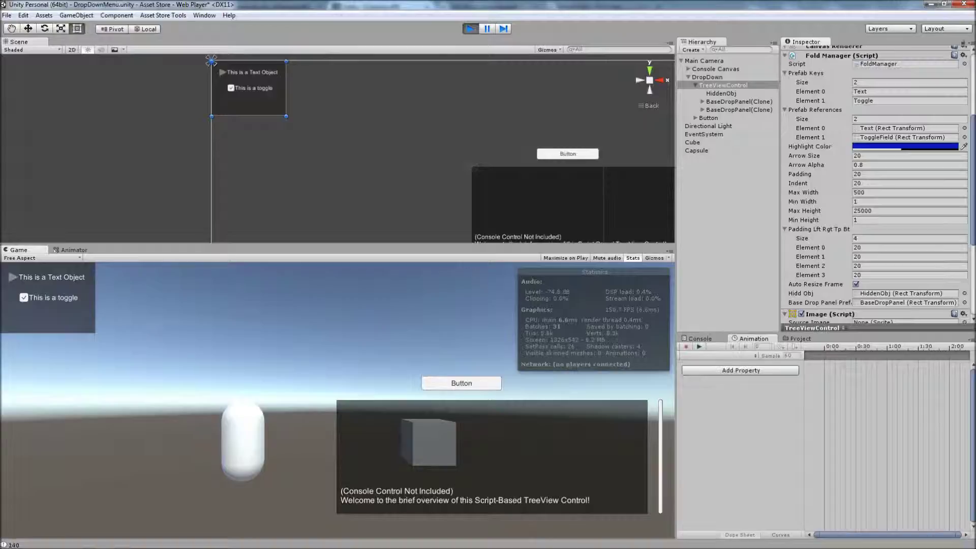
left_click(470, 29)
Set the Fold Manager's Padding to 3 and test expanding and collapsing the text fold in play mode
left_click(857, 183)
left_click(880, 174)
type("3")
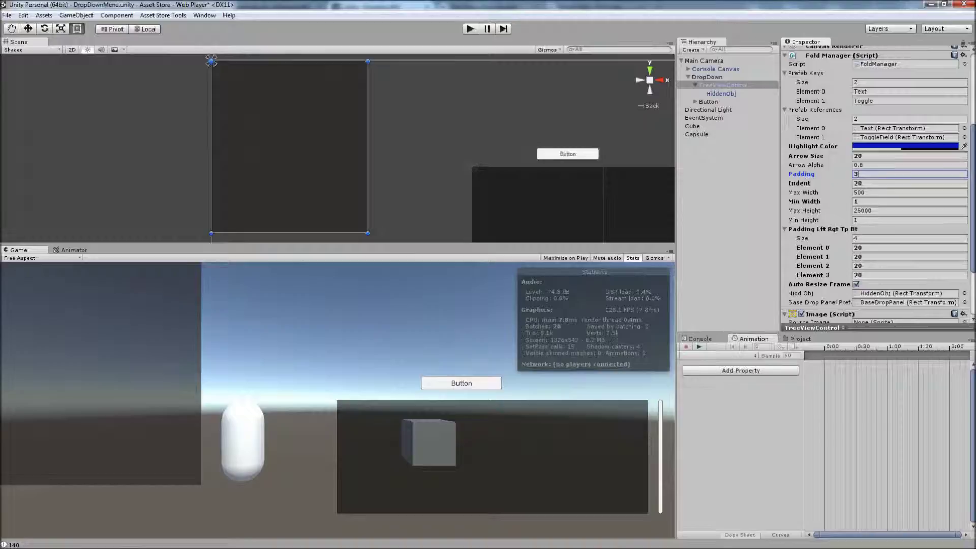
left_click(472, 28)
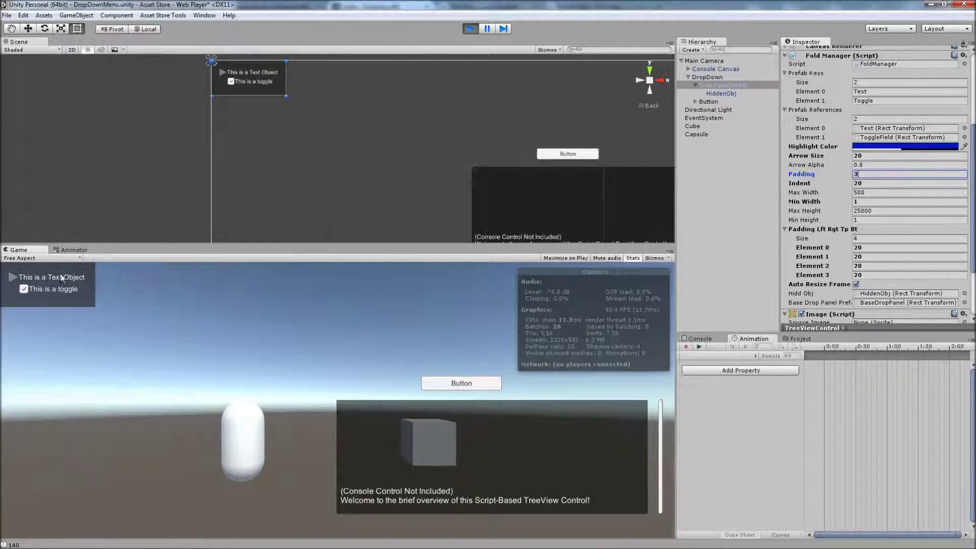
left_click(15, 277)
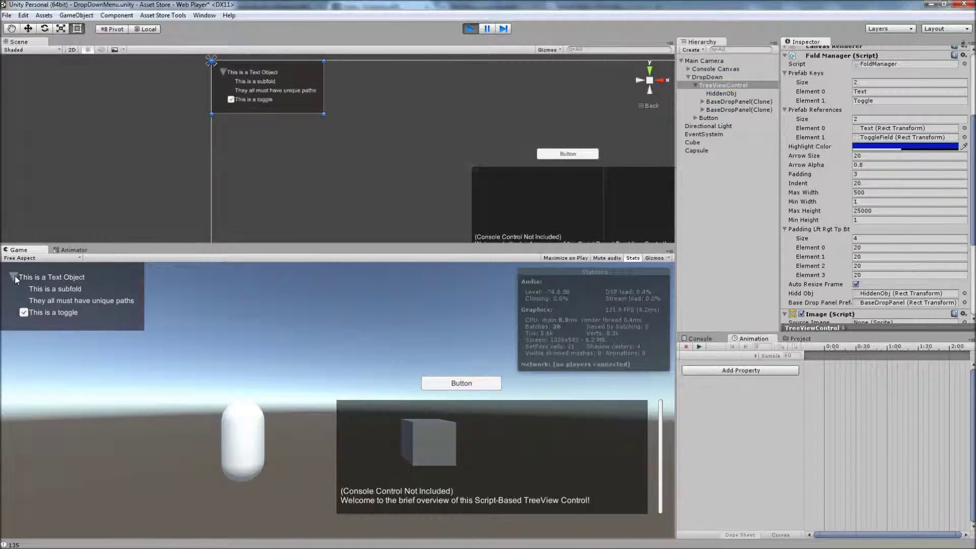
left_click(14, 276)
left_click(470, 29)
Set all four Padding Lft Rgt Tp Bt elements to 100
left_click(859, 248)
type("100")
key("Tab")
type("100")
key("Tab")
key("Tab")
type("100")
Run the scene, expand and collapse the "This is a Text Object" fold to check the frame padding, and stop play mode
left_click(470, 29)
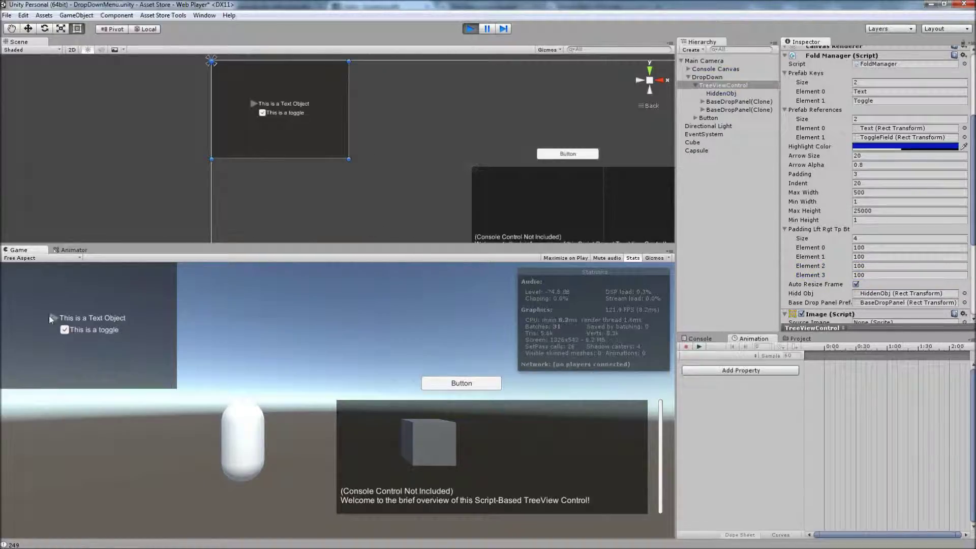
left_click(53, 316)
left_click(51, 317)
left_click(470, 28)
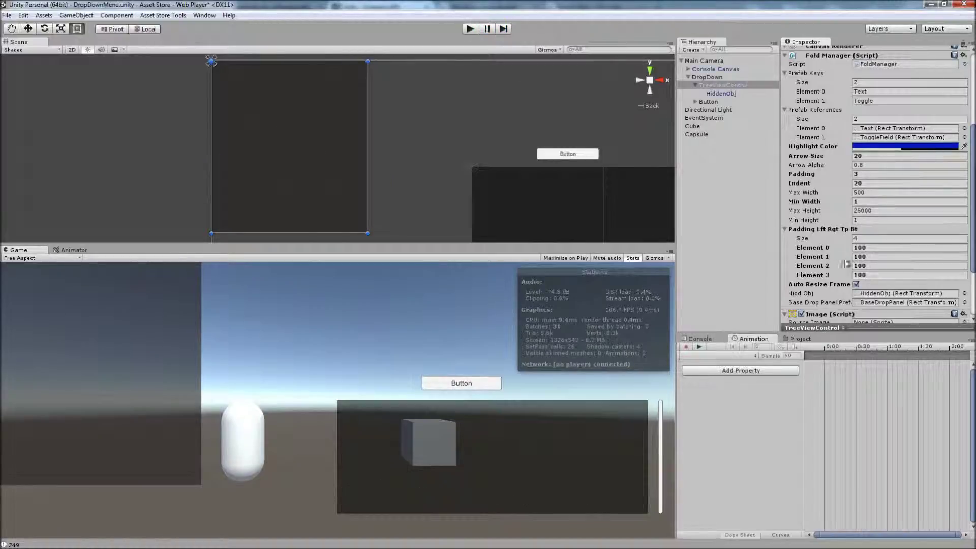
Turn off Auto Resize Frame and test expanding and collapsing the fold in play mode
left_click(856, 284)
left_click(469, 29)
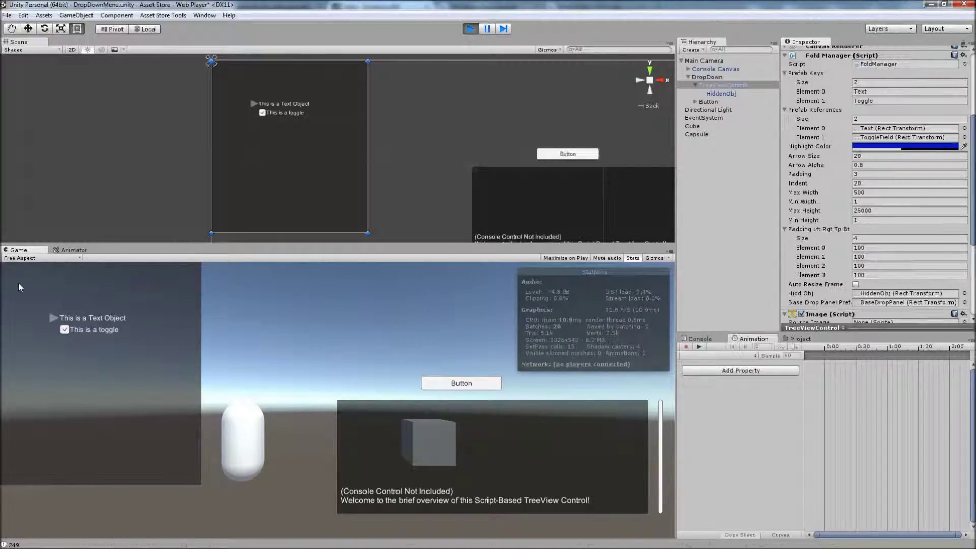
left_click(54, 316)
left_click(53, 316)
left_click(469, 29)
Set all four Padding Lft Rgt Tp Bt elements to 4 and turn Auto Resize Frame back on
left_click(864, 247)
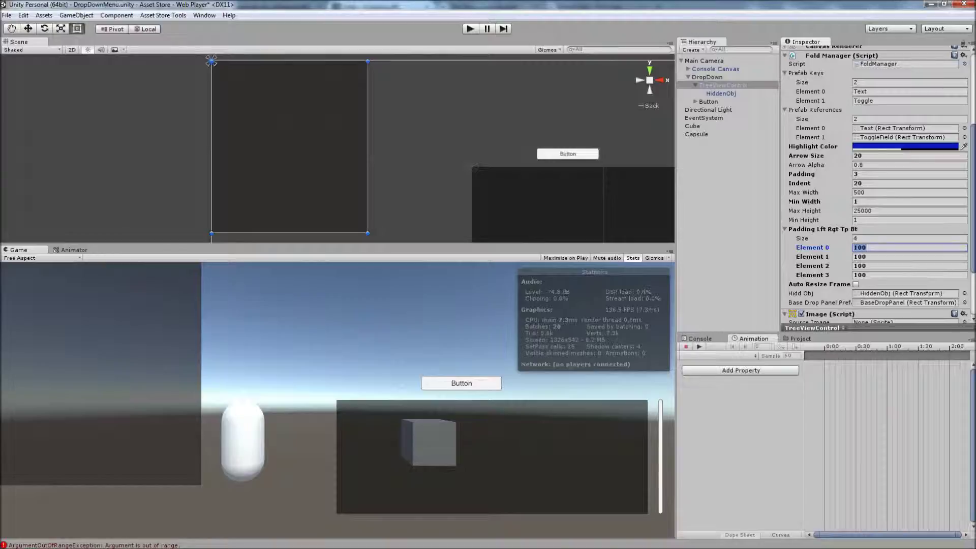
type("4")
key("Tab")
type("4")
key("Tab")
type("4")
key("Tab")
type("4")
left_click(855, 284)
Set the Fold Manager's Min Width to 200 and test expanding and collapsing the fold in play mode
left_click(864, 201)
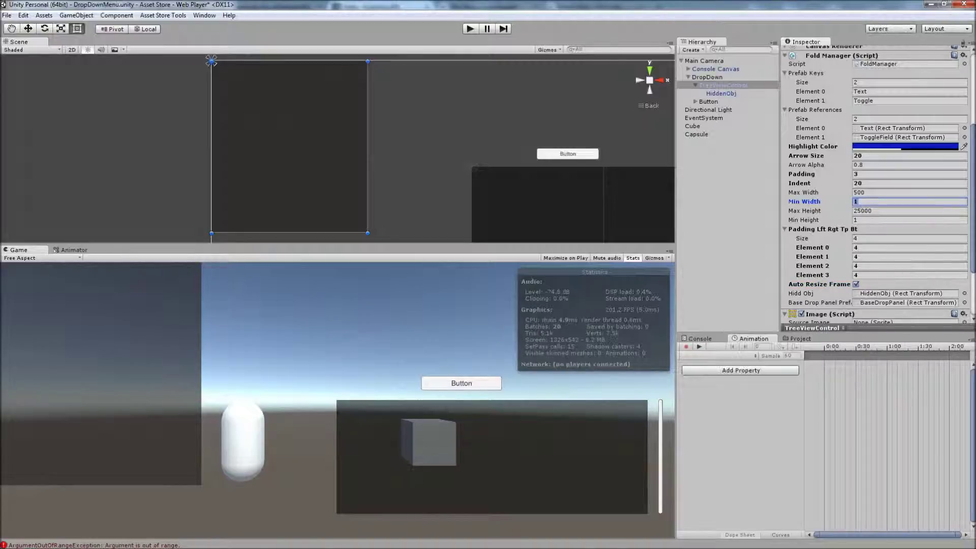
key("ctrl+p")
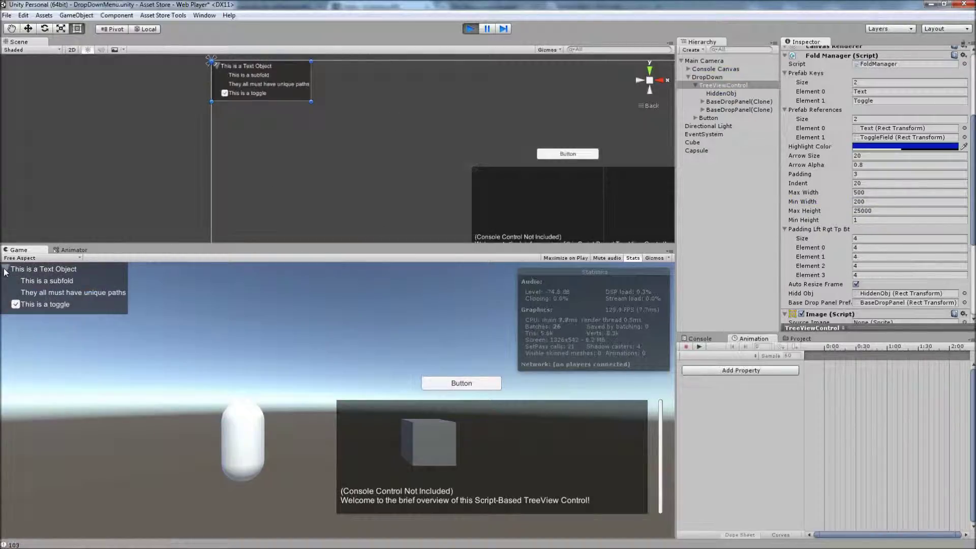
left_click(6, 269)
left_click(470, 29)
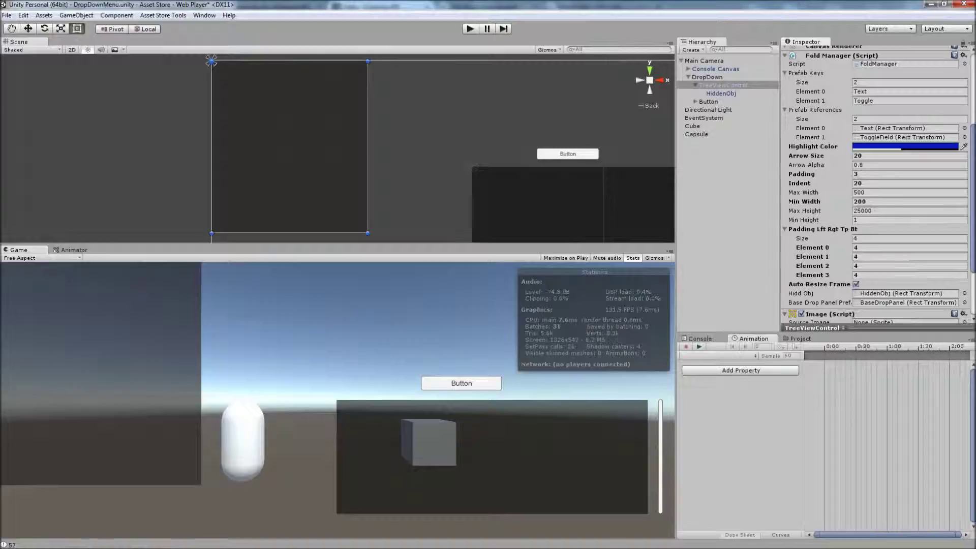
Set Max Width to 200 and repeatedly expand and collapse the fold in play mode to check text clipping
left_click(879, 202)
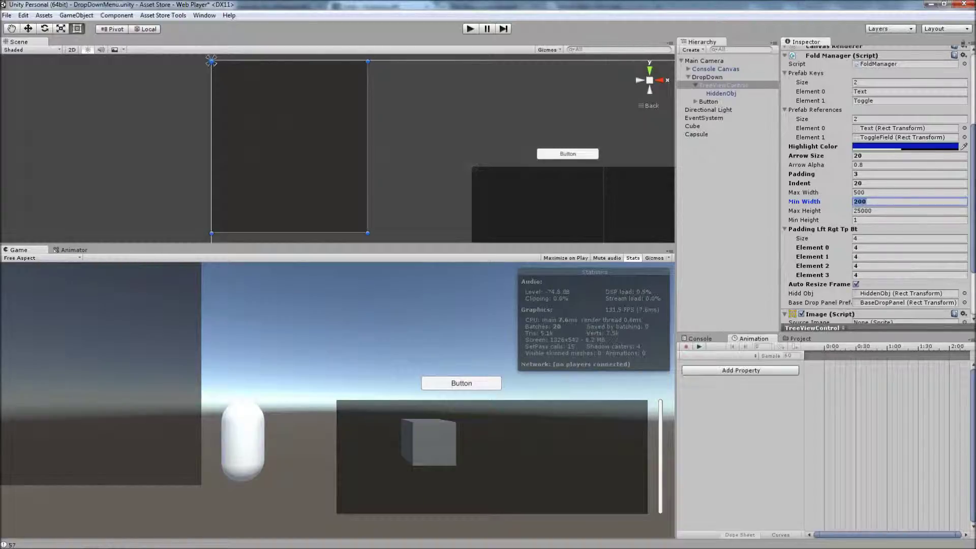
left_click(880, 192)
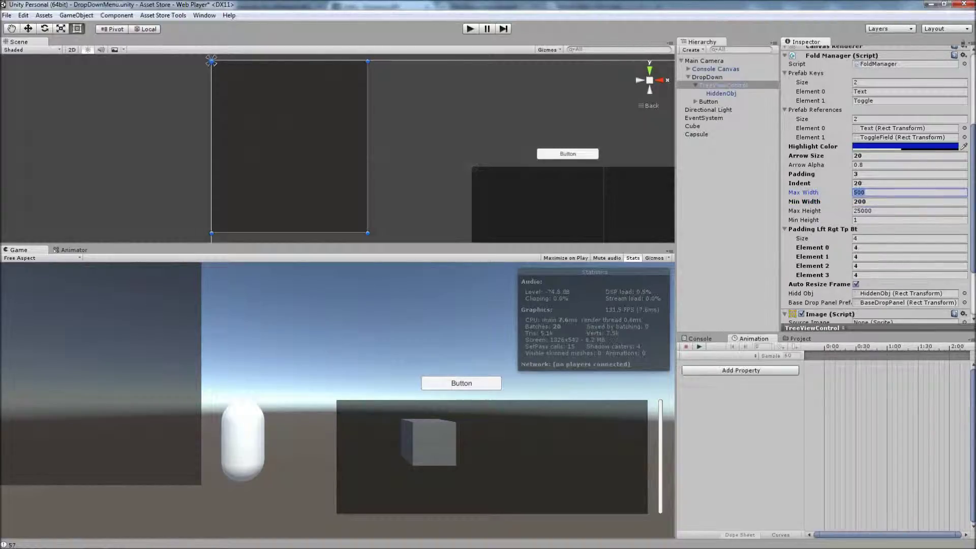
type("20")
left_click(471, 29)
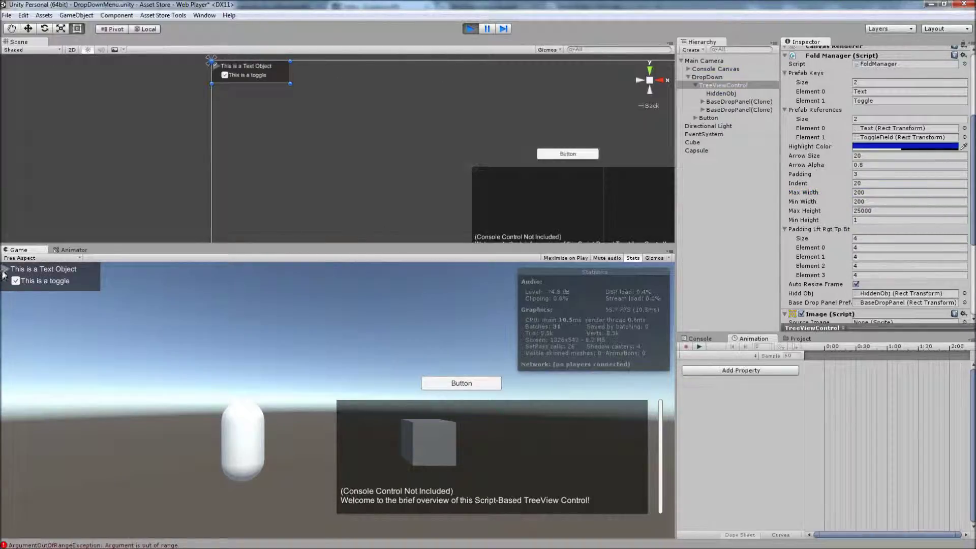
left_click(5, 270)
double_click(5, 269)
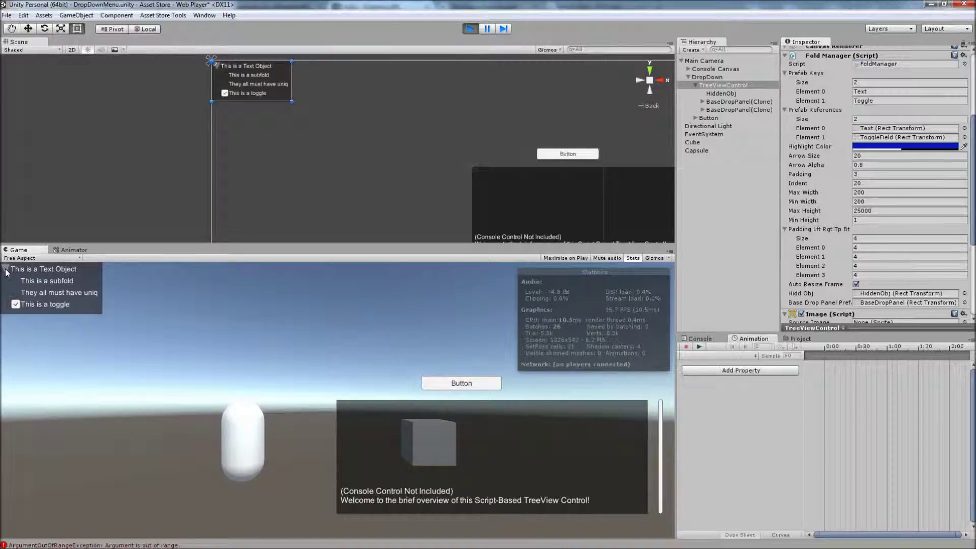
left_click(6, 273)
left_click(6, 273)
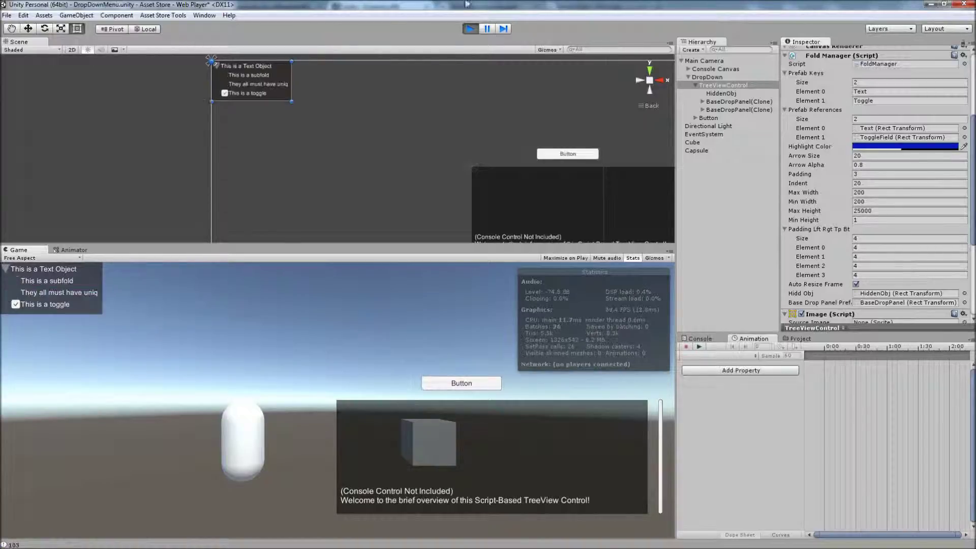
left_click(470, 29)
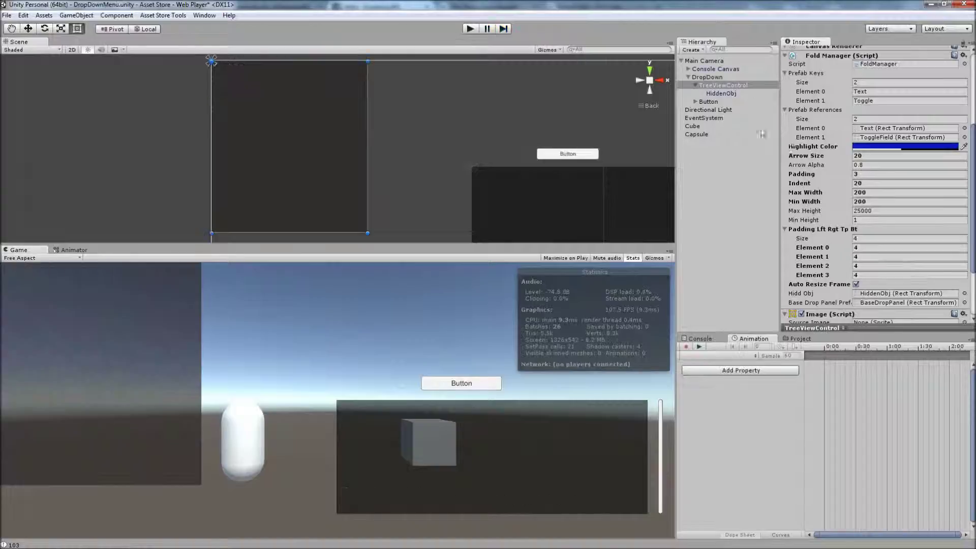
Set the Fold Manager's Max Width to 500 and Max Height to 60
left_click(869, 192)
type("500")
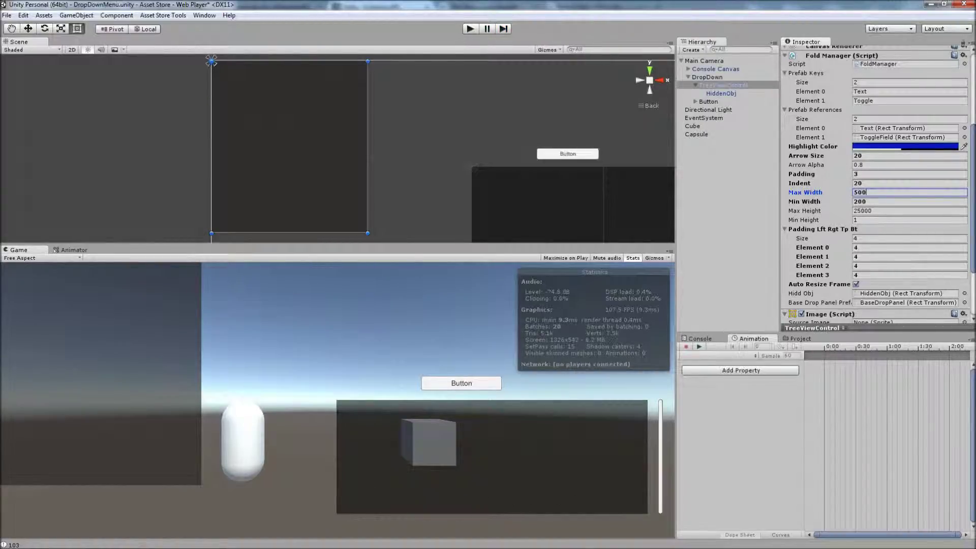
left_click(869, 210)
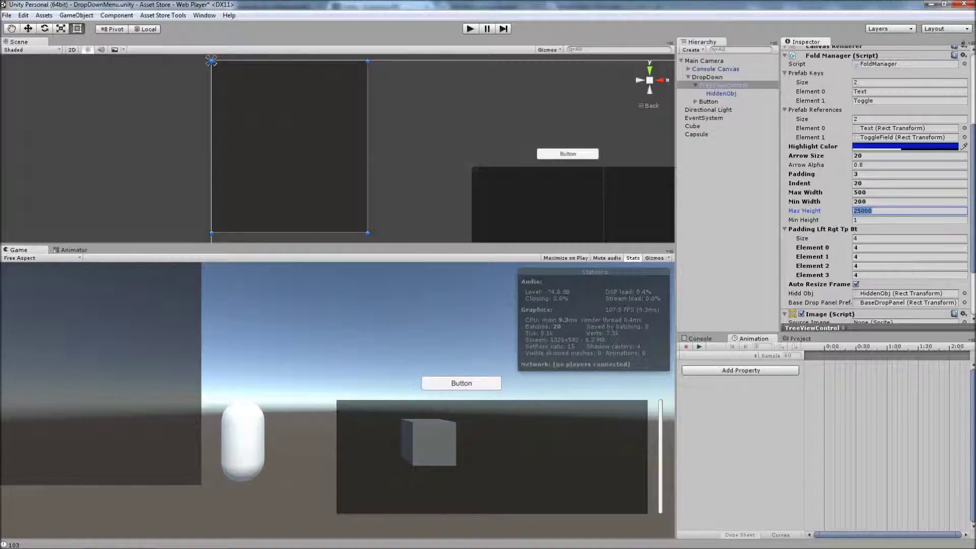
type("200")
key("BackSpace")
key("BackSpace")
key("BackSpace")
Run the scene, toggle the "This is a Text Object" fold to check the frame's height limit, and stop play mode
left_click(465, 29)
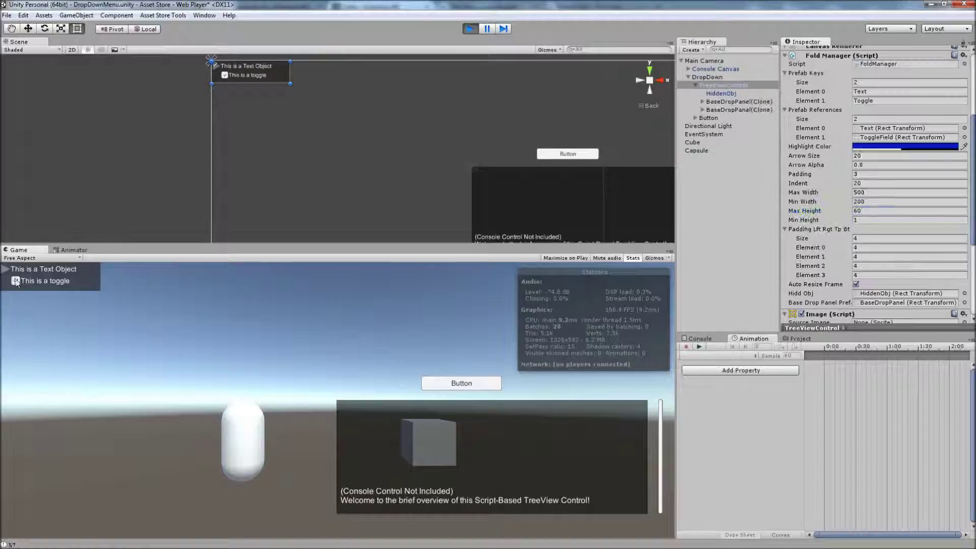
left_click(6, 270)
left_click(7, 271)
left_click(6, 270)
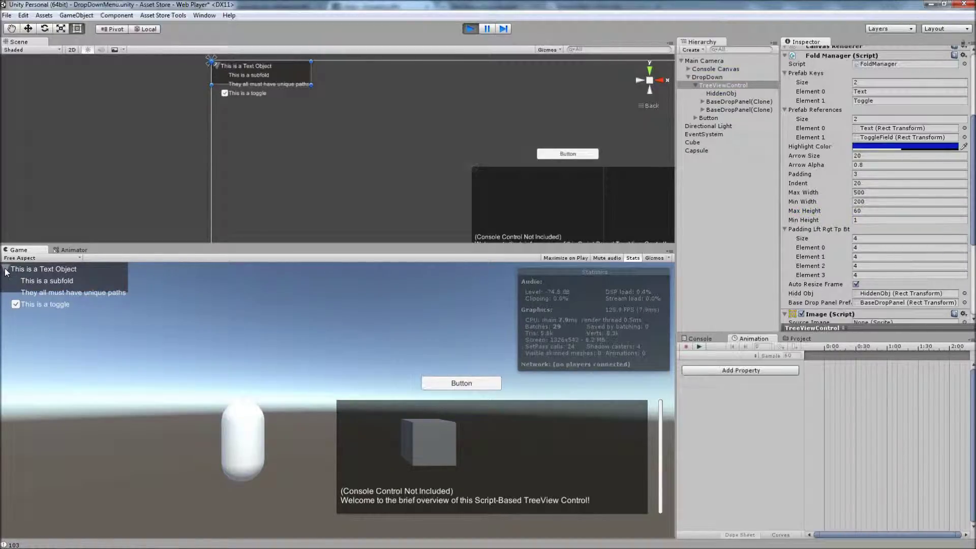
left_click(6, 270)
left_click(470, 29)
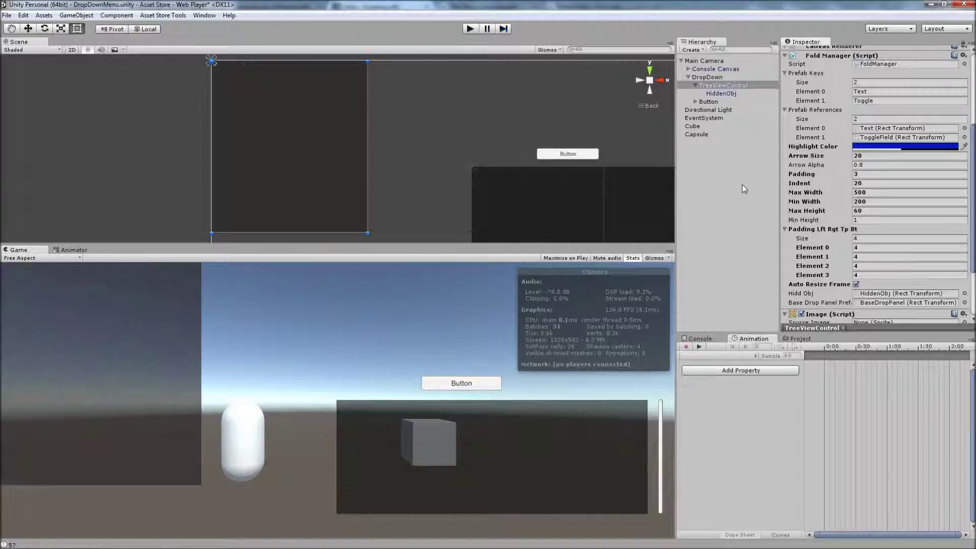
Set Max Height to 25000 and change the Highlight Color to a light blue with RGB 133, 142, 234
left_click(858, 210)
type("25000")
left_click(857, 174)
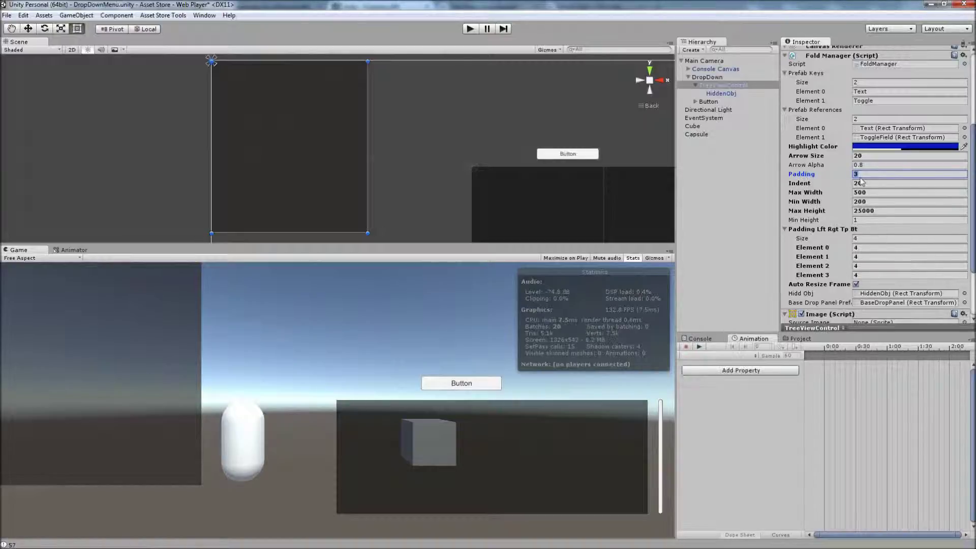
left_click(895, 147)
left_click_drag(60, 57, 41, 48)
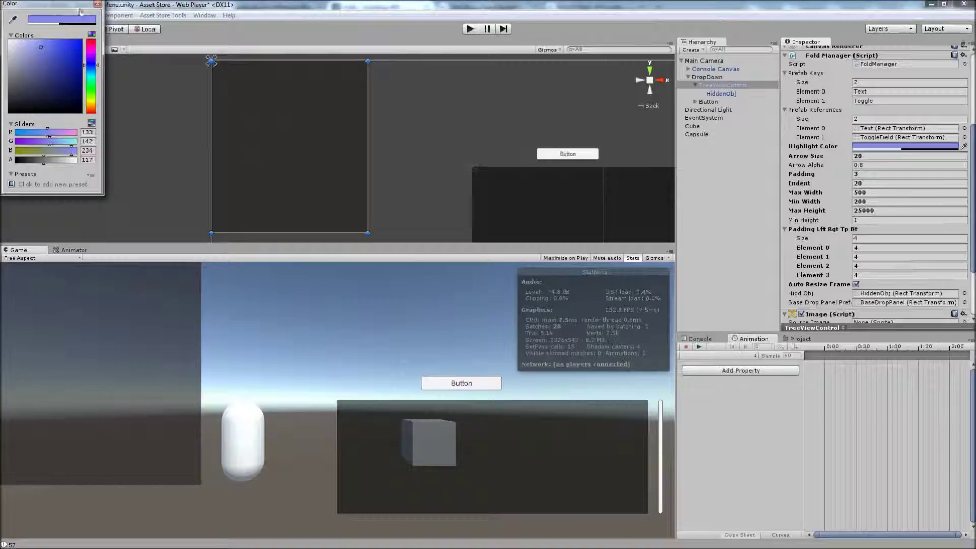
left_click(97, 4)
In MonoDevelop, assign the Sub1.SecondTier2 CreateObject call to FoldObject fo, add fo.Highlight= true; below it, and save the script
key("alt+Tab")
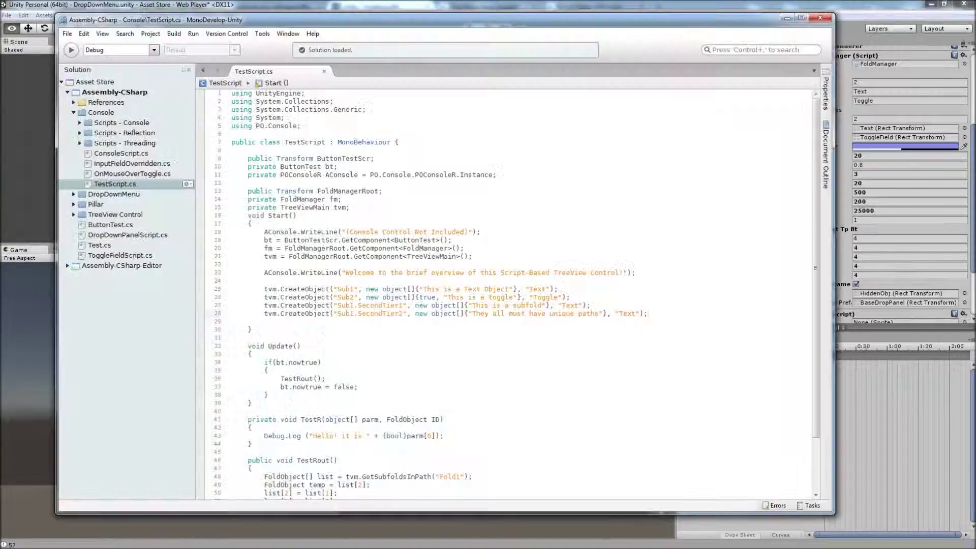
type("FoldObject fo =")
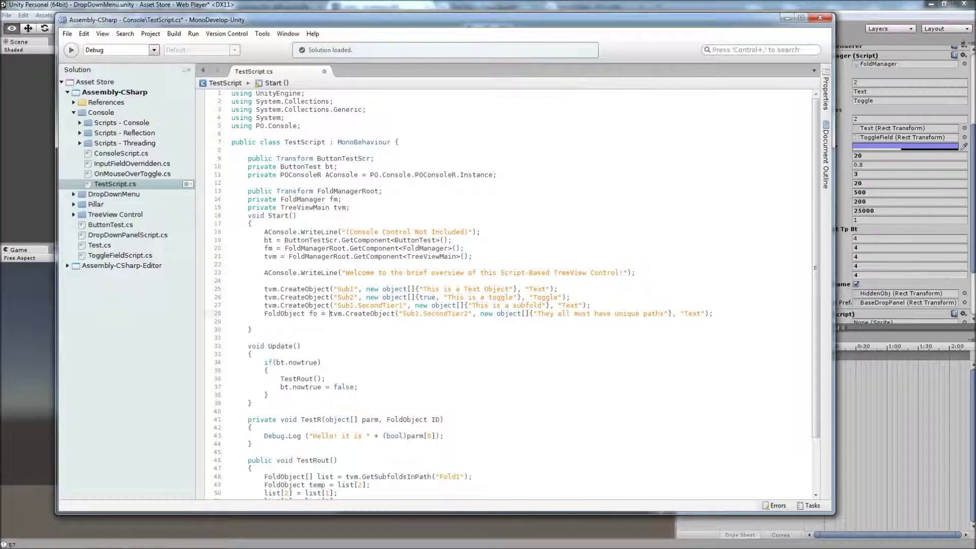
key("End")
key("Return")
key("Return")
type("fo.Highlight= true;")
key("ctrl+s")
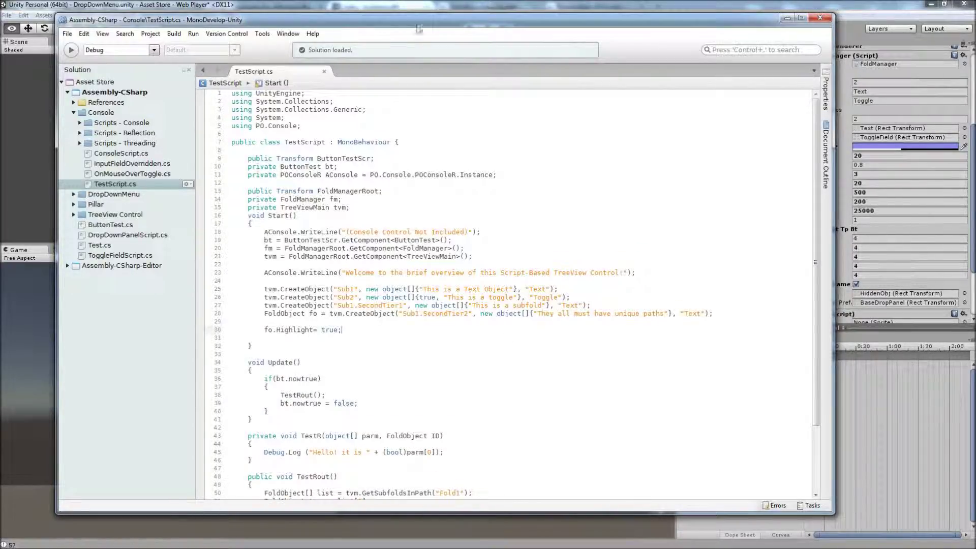
Run the scene in Unity, toggle the "This is a Text Object" fold to check the highlighted subfold, and stop play mode
left_click(443, 5)
left_click(469, 29)
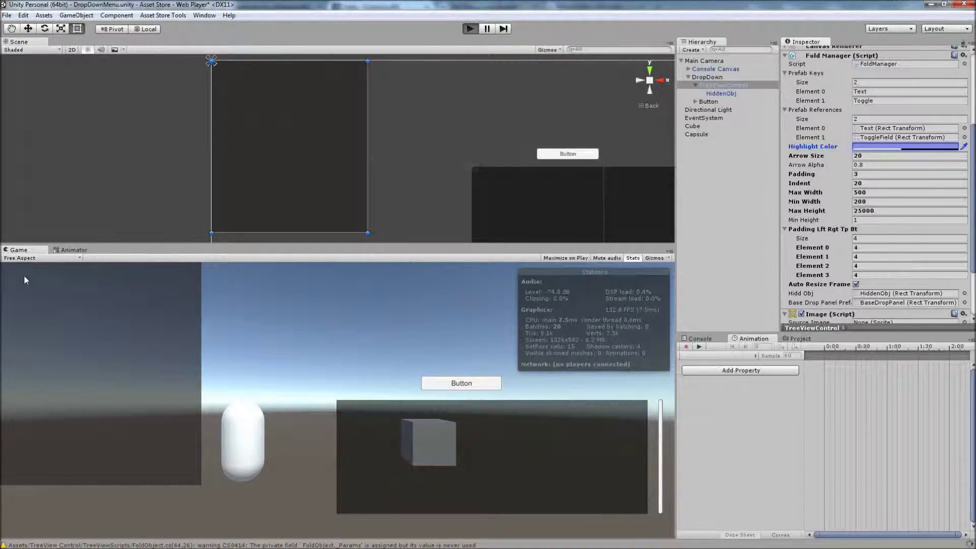
left_click(6, 269)
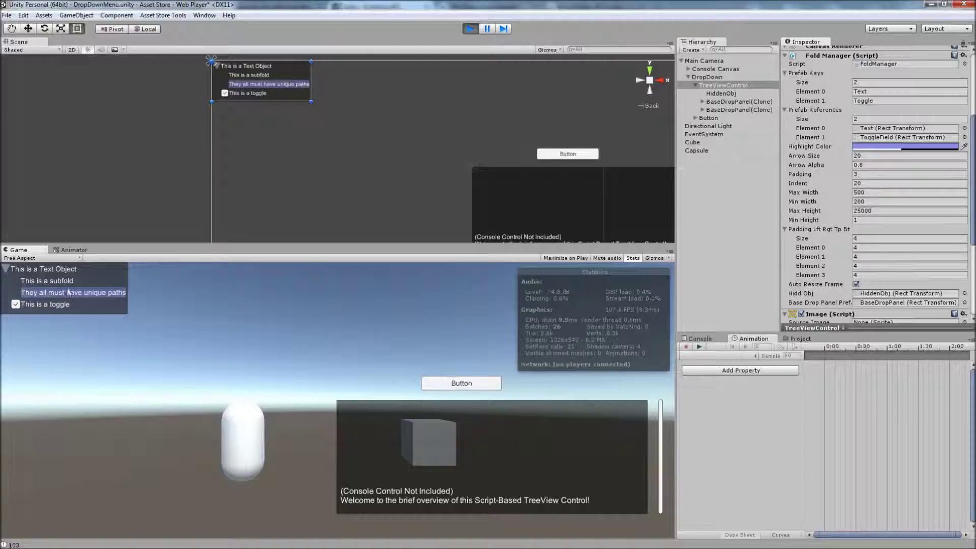
left_click(6, 269)
left_click(6, 268)
left_click(6, 269)
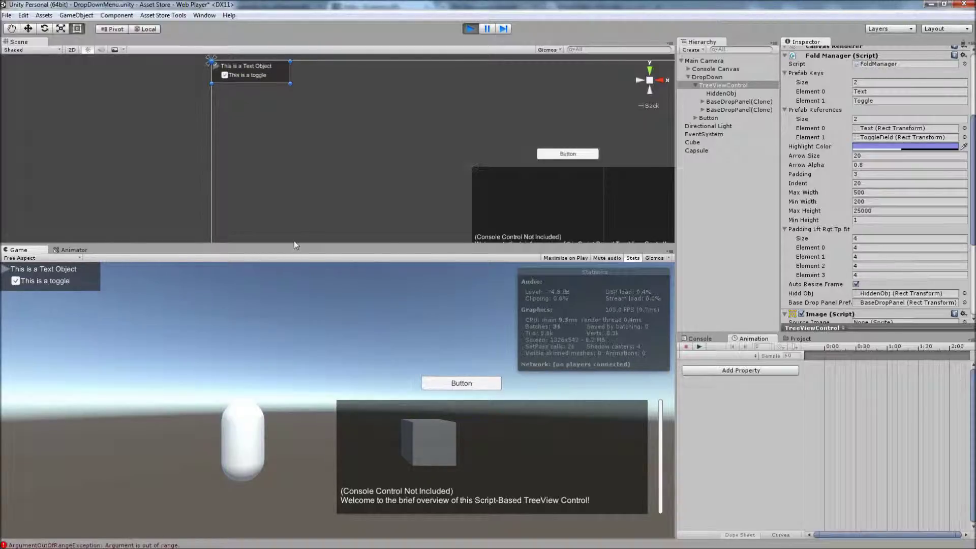
left_click(468, 28)
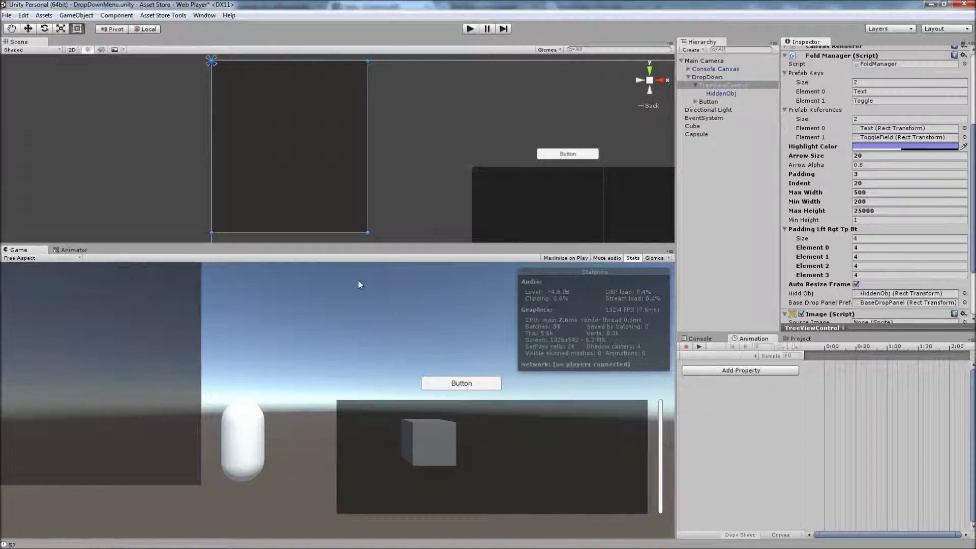
In MonoDevelop, create toggle FoldObject fo2 at path Sub1.SecondTier3 with parameters true and "Parameter changes have events", below the highlight line
key("alt+Tab")
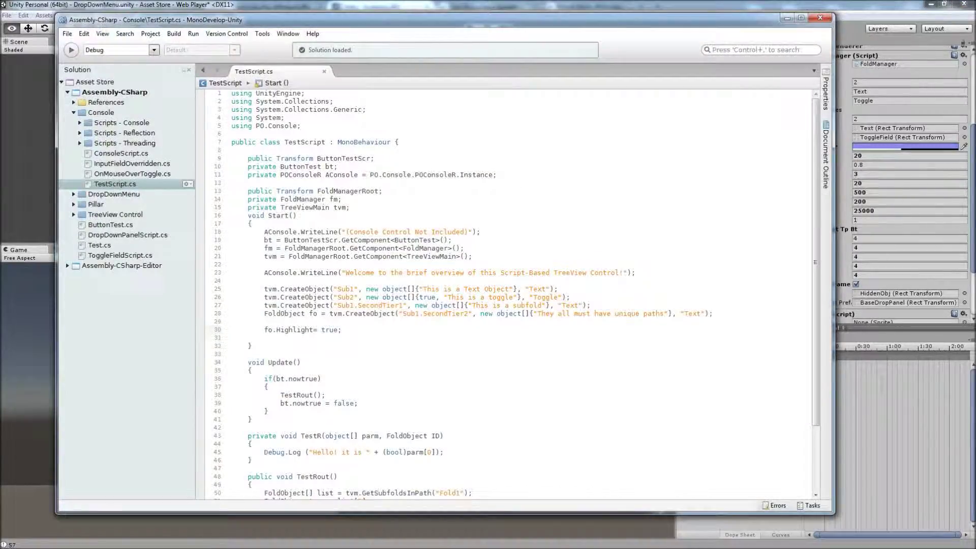
key("Return")
key("Return")
key("Return")
key("Up")
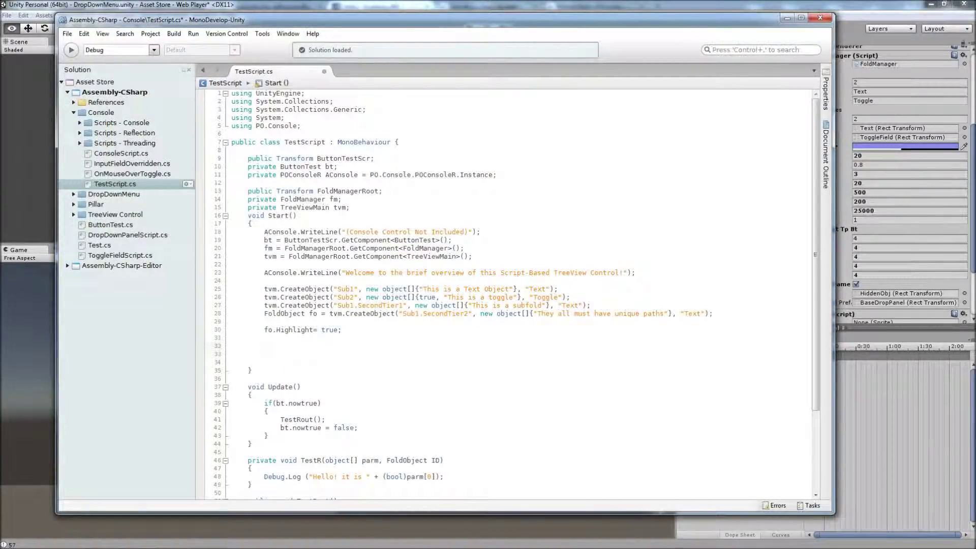
type("tvm.CreateObject(\"555")
type("1.Second")
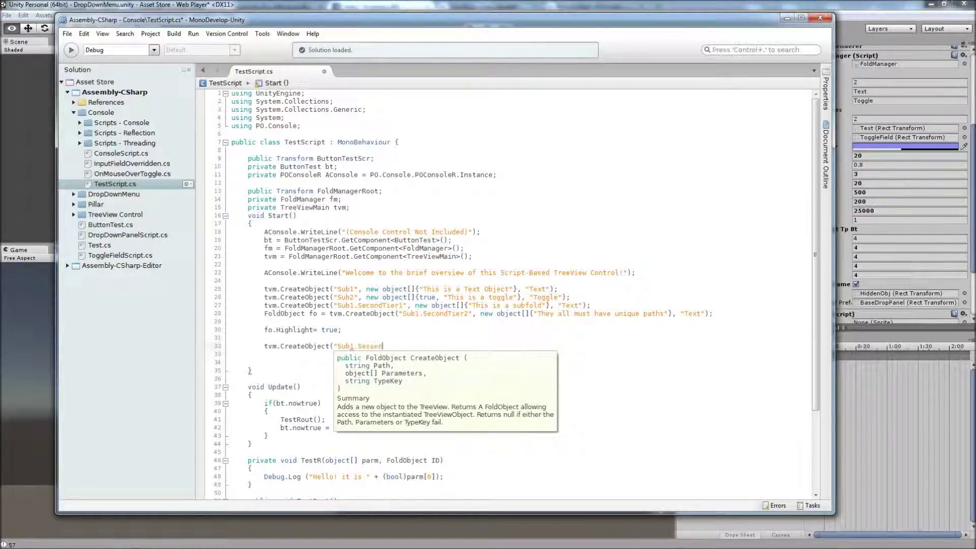
type("Tier2, new object[]")
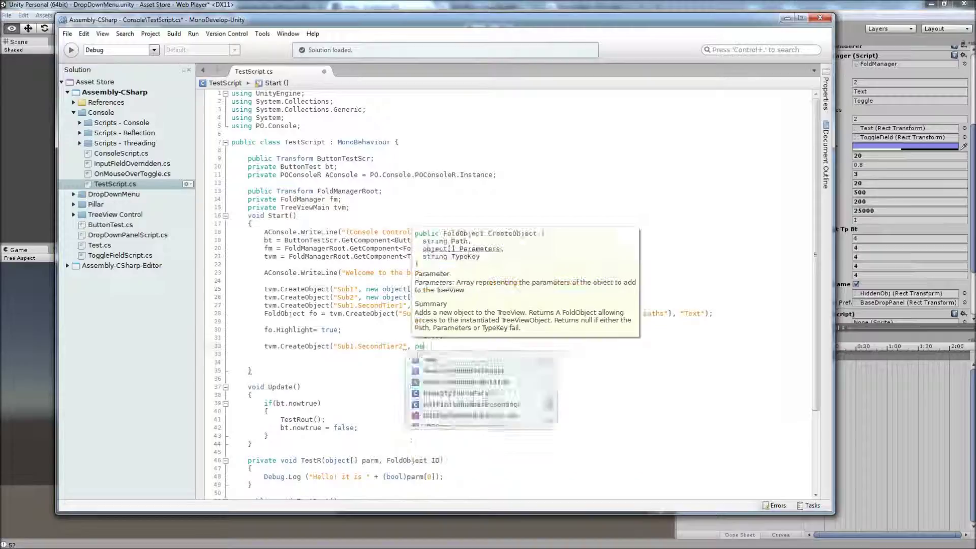
left_click(402, 346)
key("BackSpace")
type("3")
left_click(463, 346)
type("{true, \"Parameter changes have events\"}, \"Toggle\");")
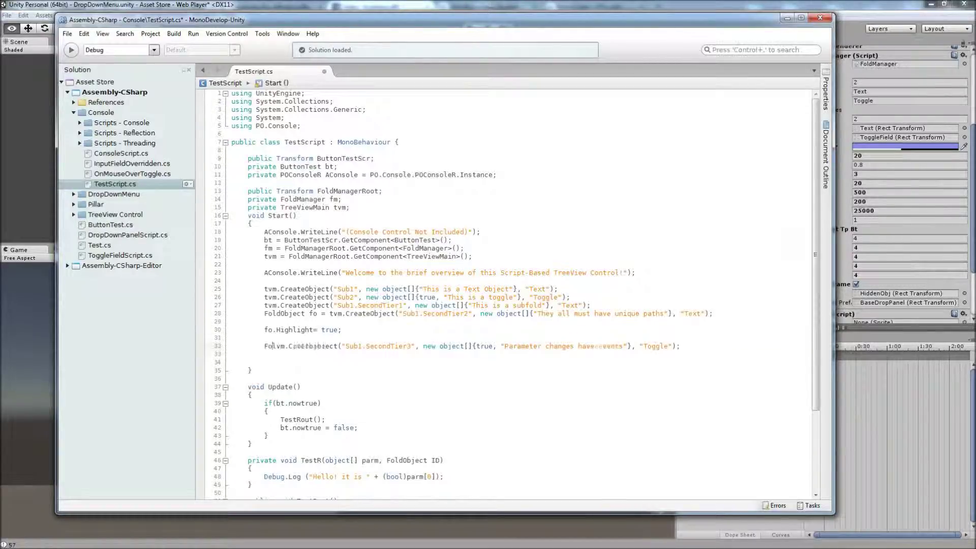
Subscribe the TestR method to fo2's ParametersChangedByUser event at the end of Start()
key("Return")
type("fo2.ParametersChangedByUser += ")
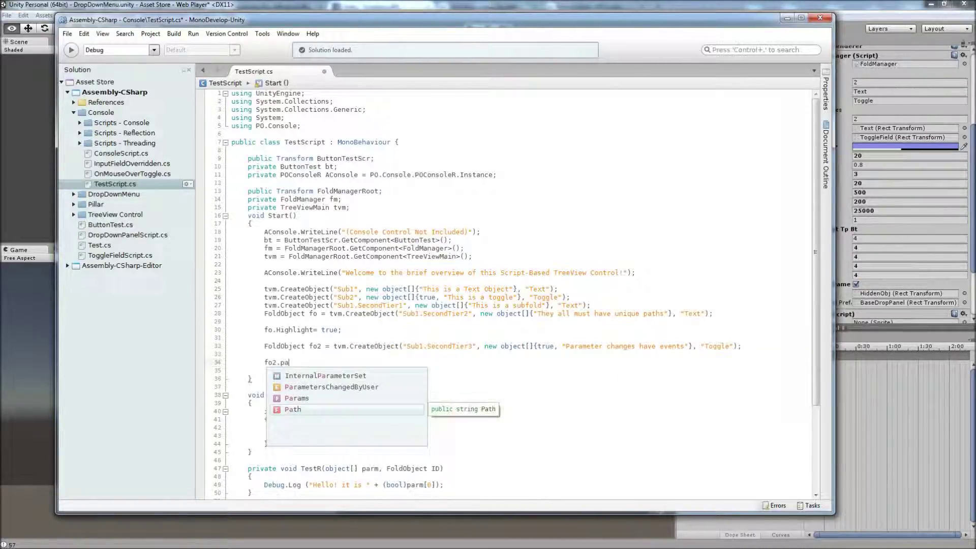
type("TestR;")
Replace TestR's body with AConsole.WriteLine(ID.Name + " Fold Object changed to " + (bool)param[0]); and save the script
scroll(508, 293, "down", 4)
left_click_drag(265, 373, 443, 372)
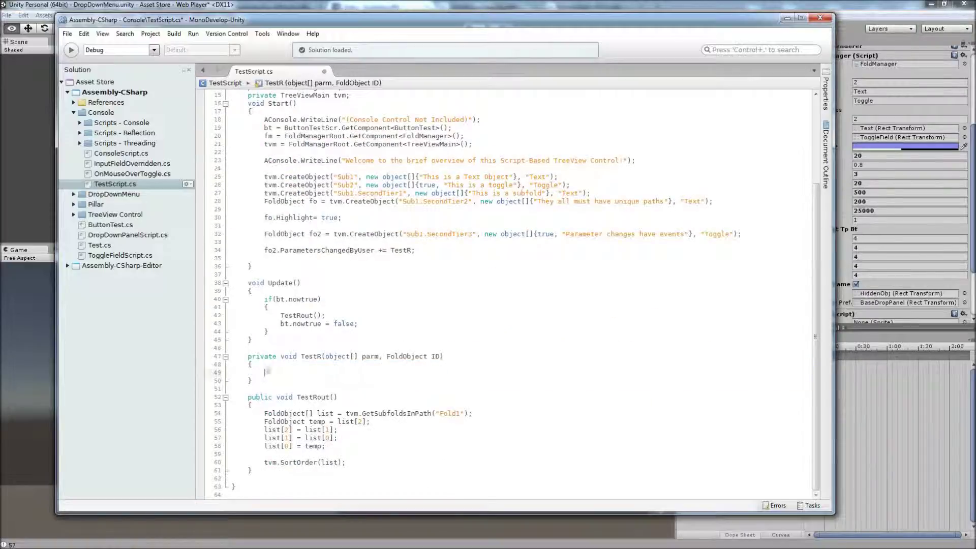
type("AConsole.WriteLine(")
type("ID.Na")
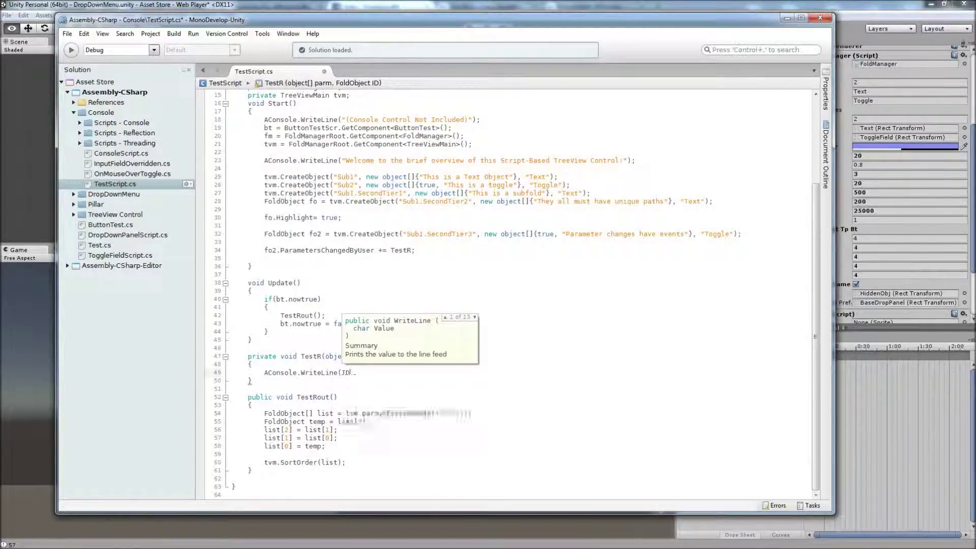
type("me + \" Fold Object \" c")
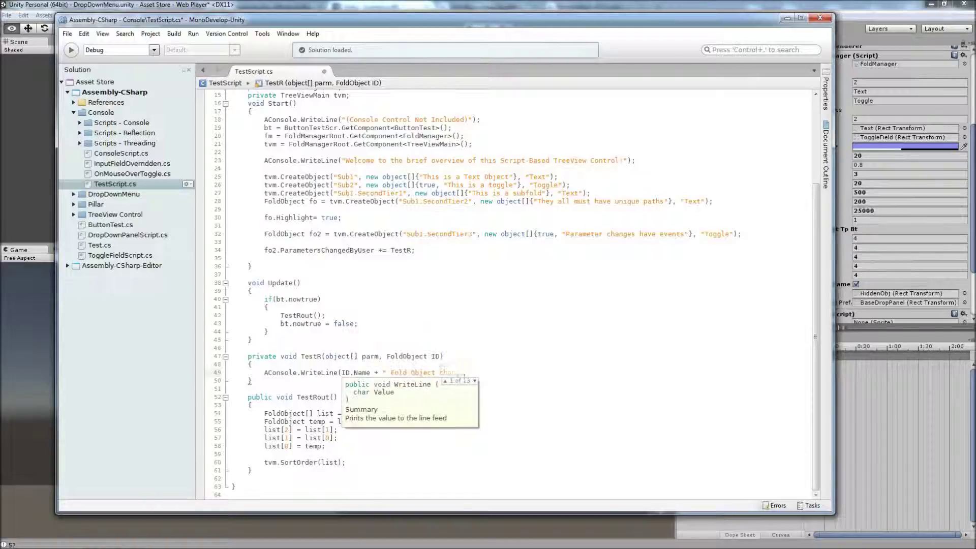
type("ged to \" + (bool)param[0]);")
left_click(501, 372)
type("(bool)")
key("ctrl+s")
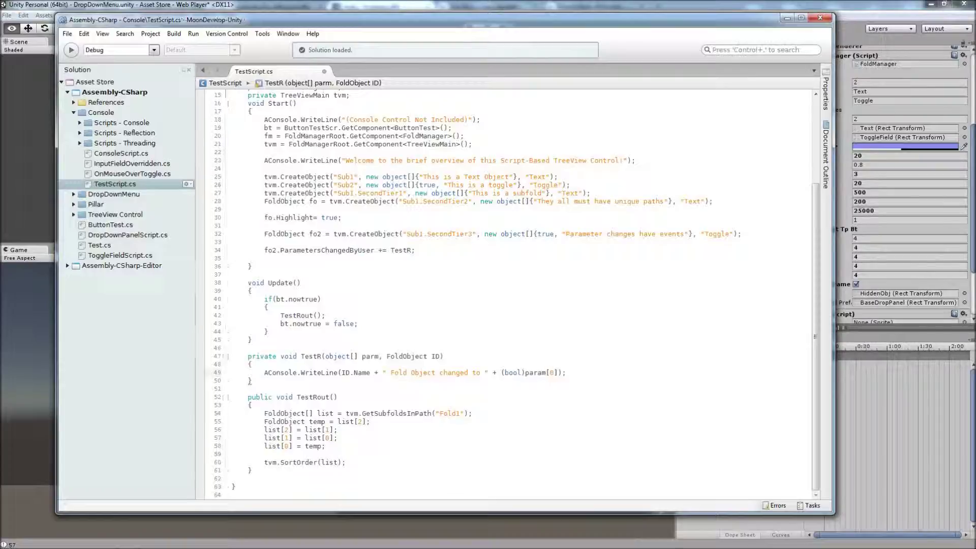
Check the script's compilation in Unity and return to MonoDevelop to correct param to parm in TestR
key("alt+Tab")
key("ctrl+p")
key("alt+Tab")
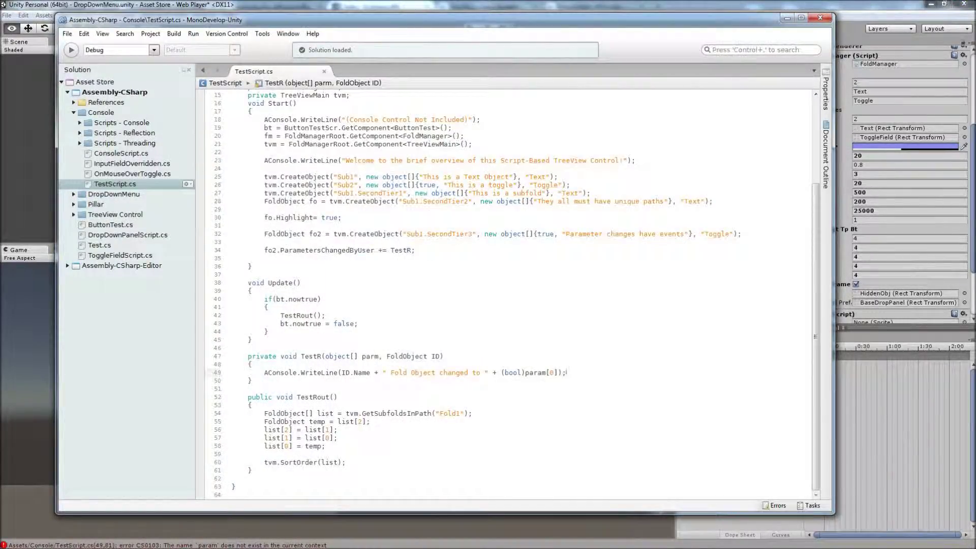
Run the scene in Unity, expand the text fold, toggle the "Parameter changes have events" checkbox repeatedly to test its event, and stop play mode
key("alt+Tab")
key("ctrl+p")
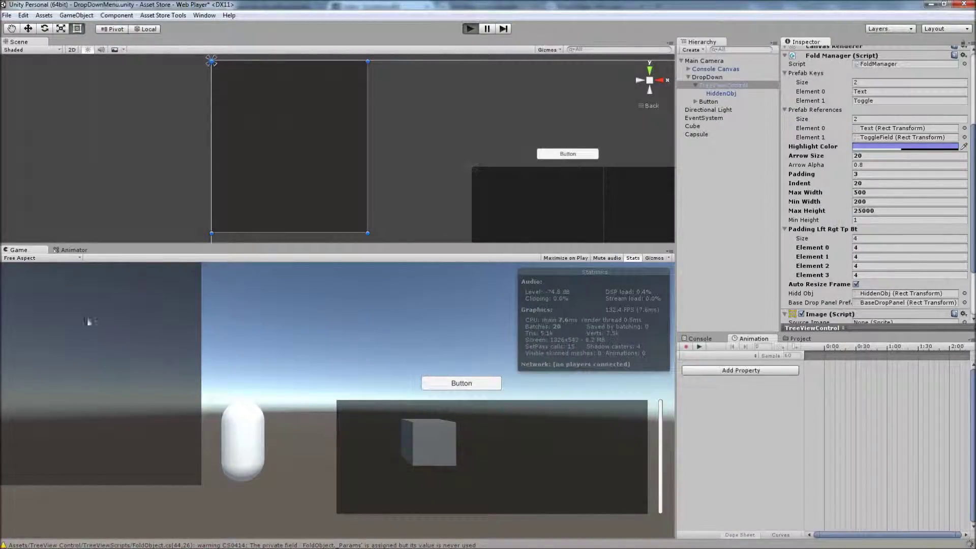
left_click(4, 269)
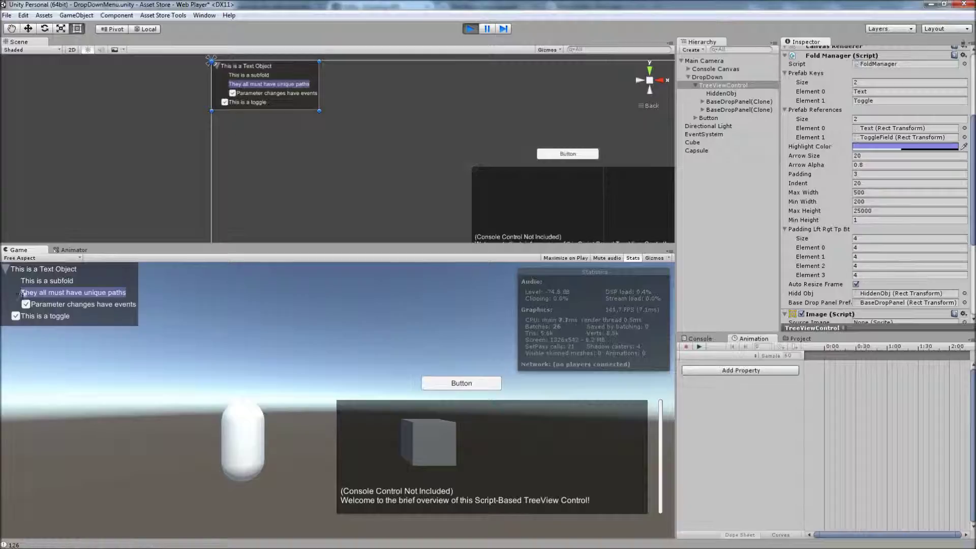
left_click(28, 304)
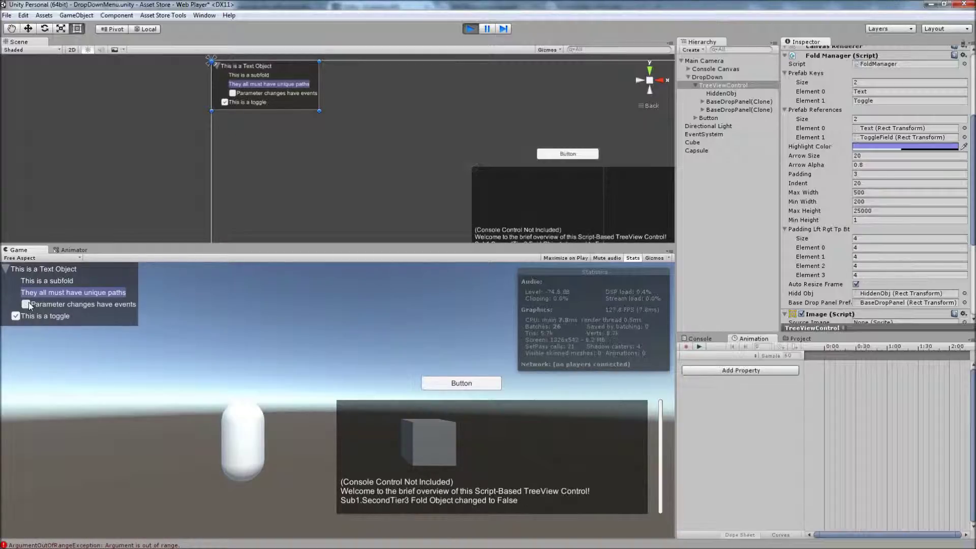
left_click(27, 304)
left_click(27, 304)
left_click(26, 305)
left_click(26, 305)
left_click(27, 305)
left_click(29, 305)
left_click(28, 305)
left_click(28, 305)
left_click(29, 305)
left_click(29, 304)
left_click(29, 305)
left_click(29, 305)
left_click(29, 305)
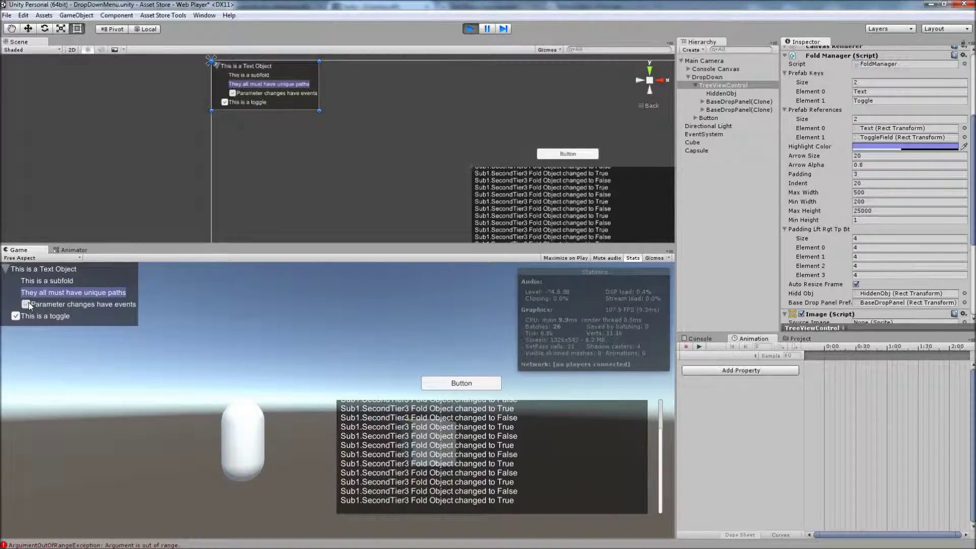
left_click(471, 29)
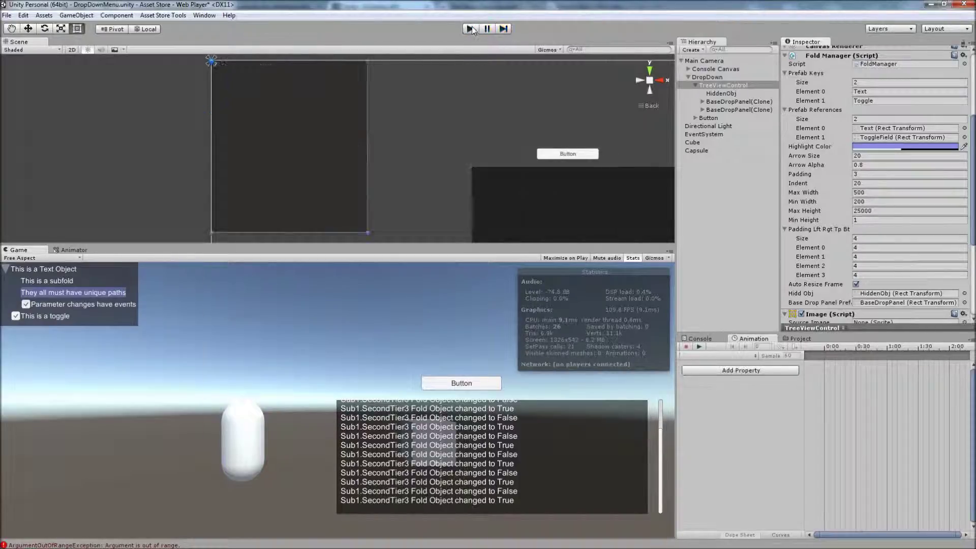